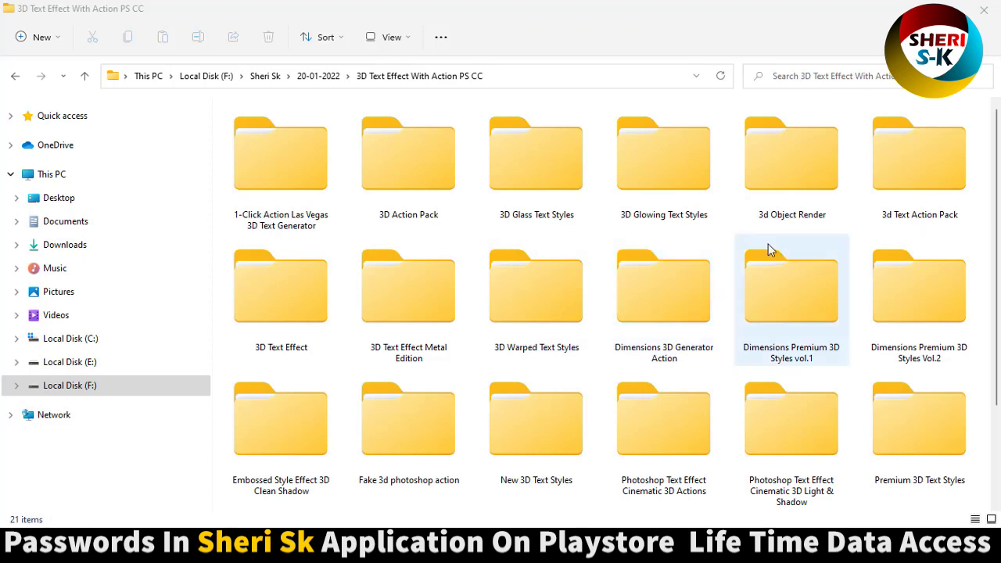
Scroll through the downloads folder and check the current folder's properties.
scroll(764, 290, down, 1)
scroll(711, 269, up, 1)
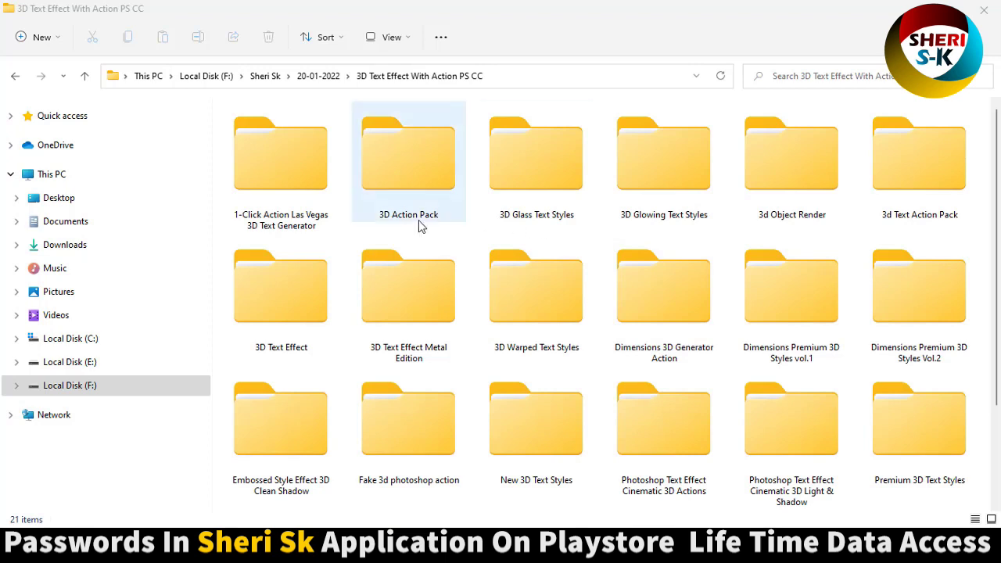
scroll(486, 273, down, 1)
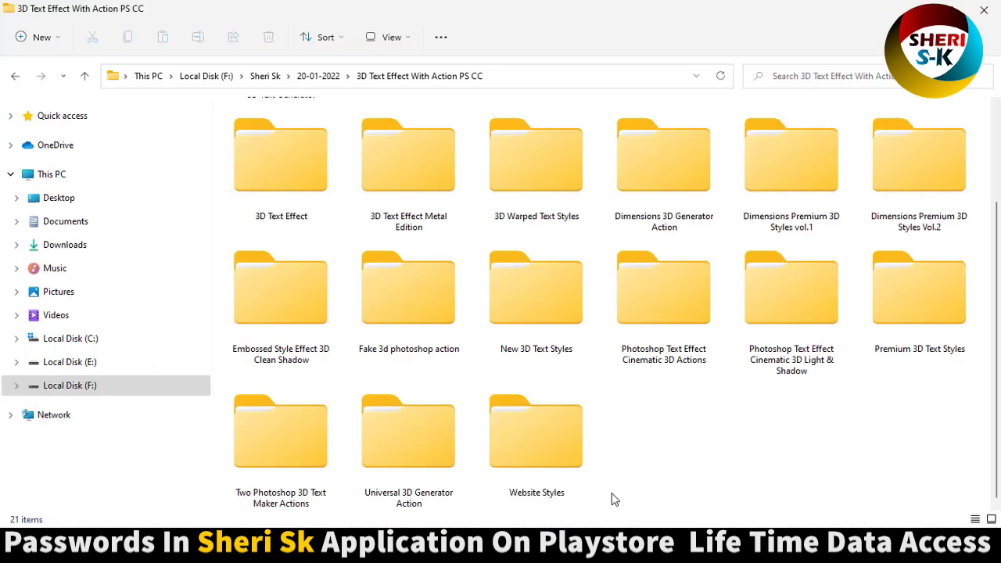
scroll(540, 297, up, 1)
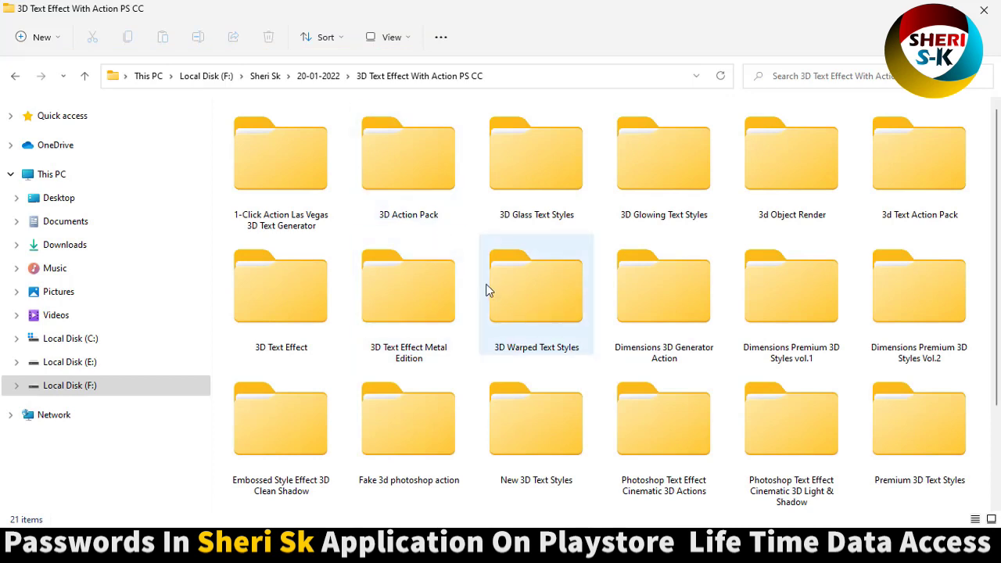
scroll(485, 289, down, 1)
scroll(488, 291, up, 1)
scroll(499, 293, down, 1)
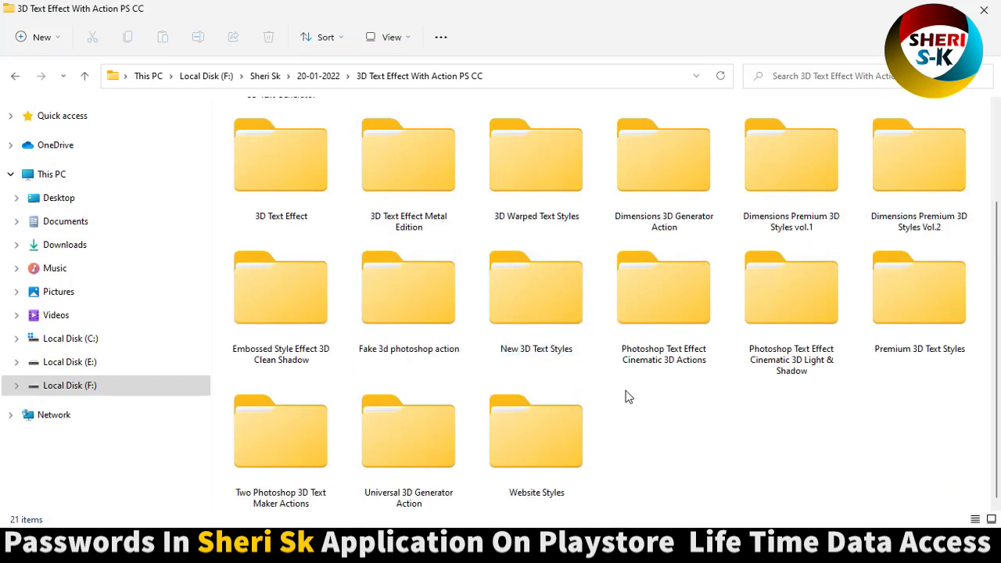
right_click(625, 397)
click(537, 373)
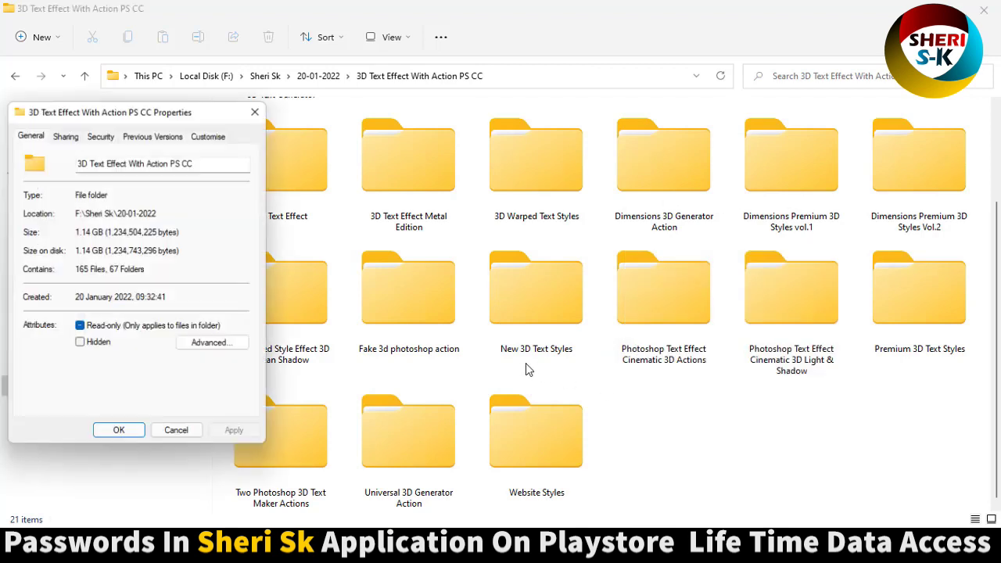
click(130, 432)
scroll(403, 273, up, 1)
Open the 1-Click Action Las Vegas folder and load its three LAS VEGAS TEXT GENERATOR brush, style and action files.
click(264, 171)
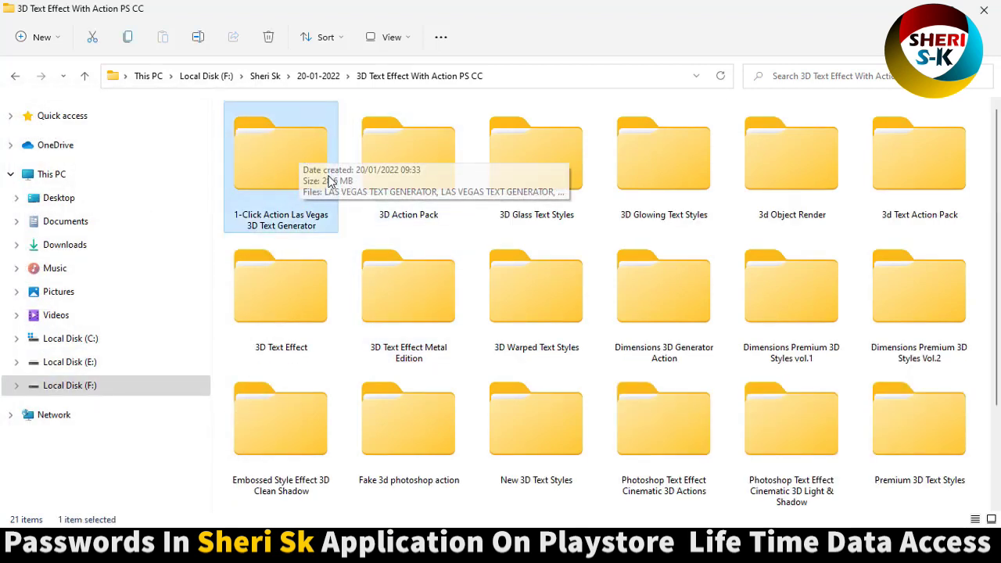
double_click(285, 153)
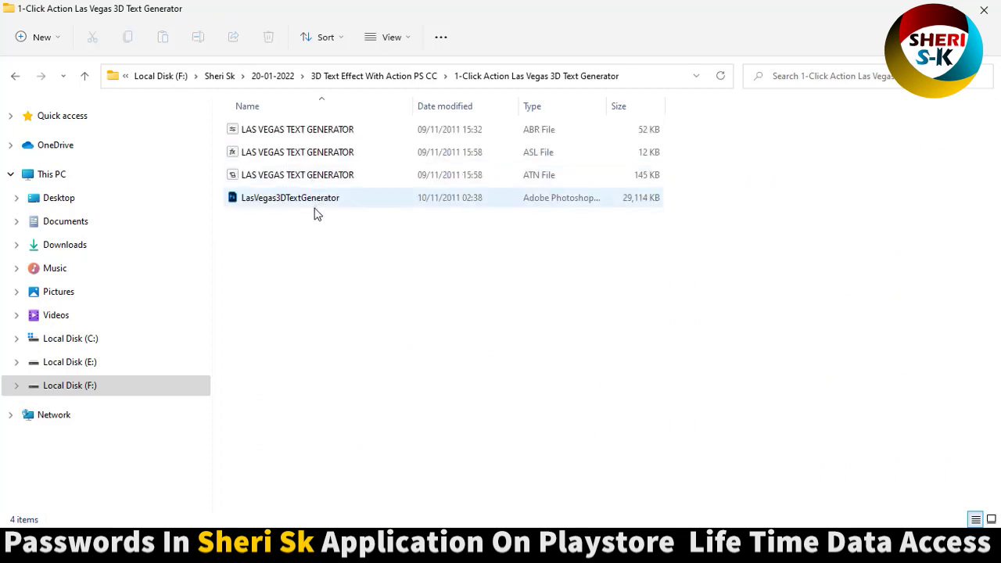
ctrl+scroll(314, 214, up, 1)
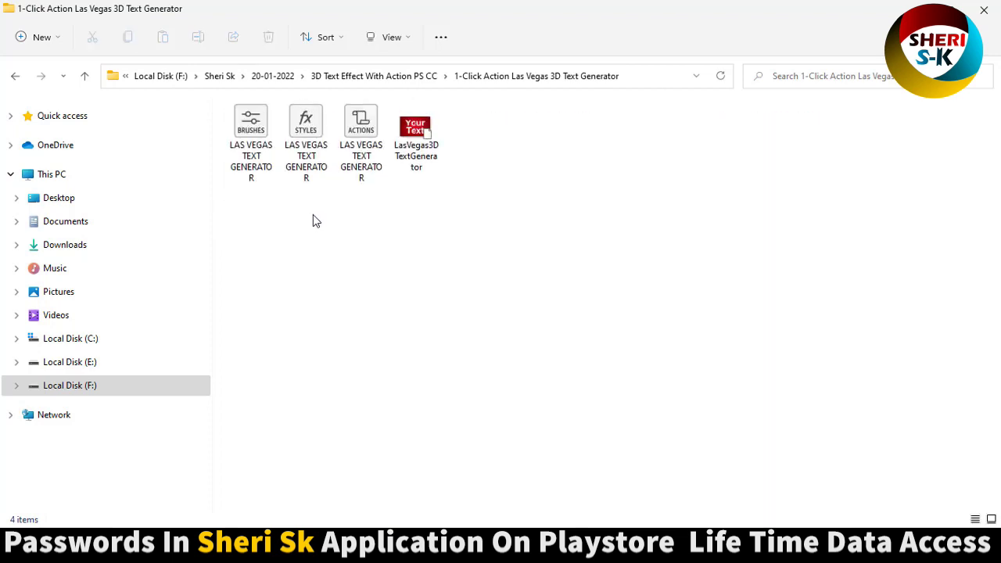
drag(365, 240, 270, 151)
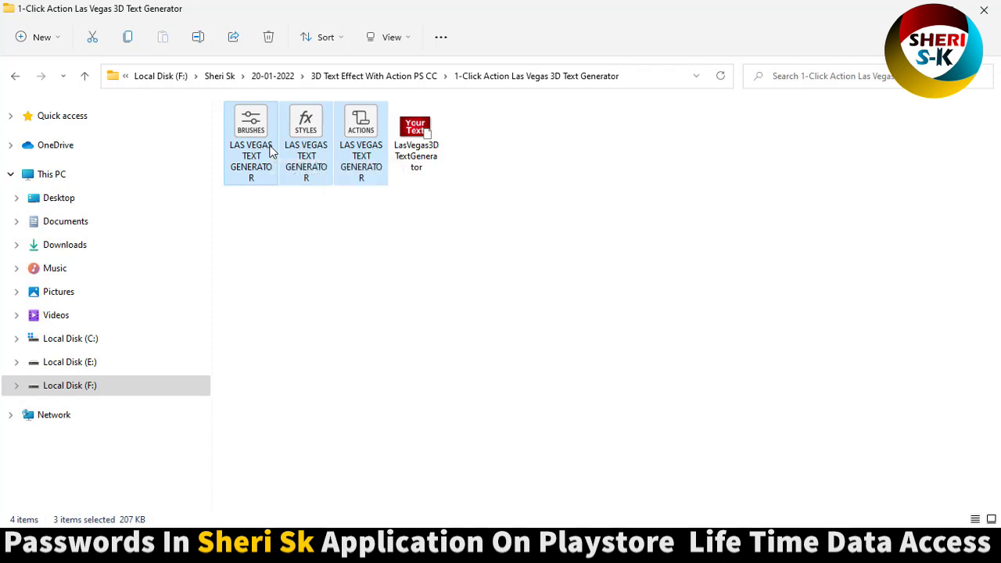
double_click(311, 159)
click(419, 133)
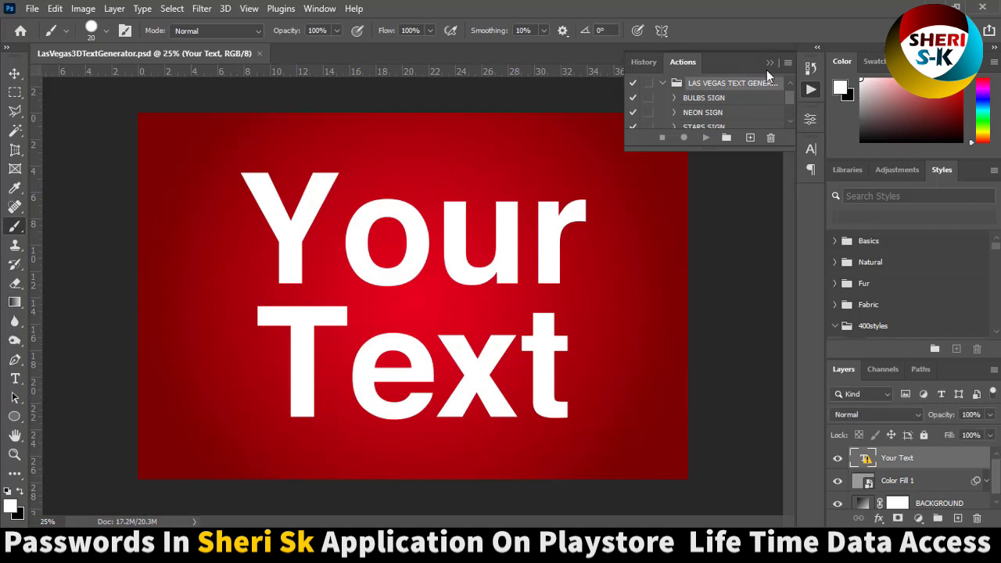
Collapse the floating panel and show the Actions panel listing the LAS VEGAS TEXT GENERATOR set.
click(770, 63)
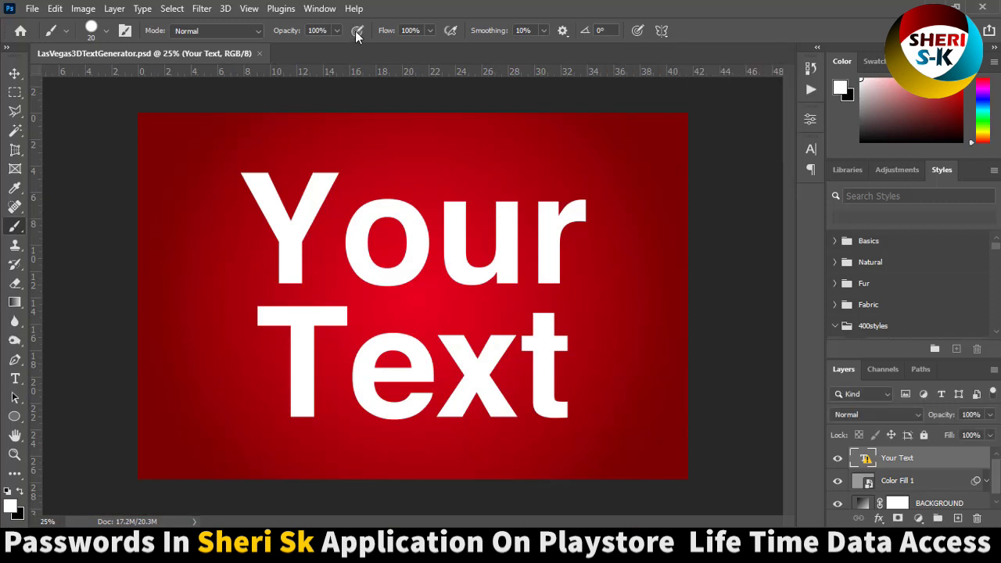
click(316, 9)
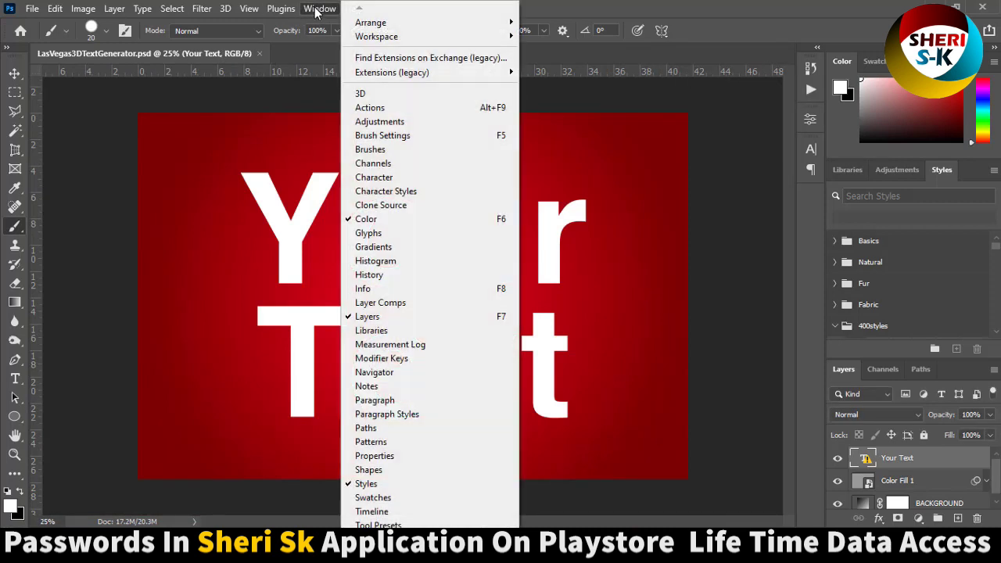
click(443, 107)
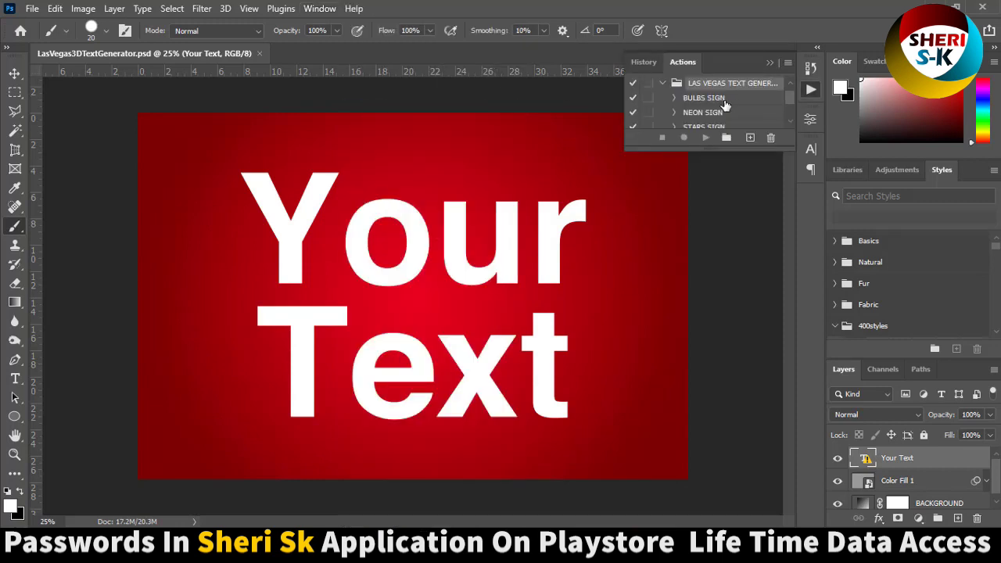
scroll(724, 104, down, 3)
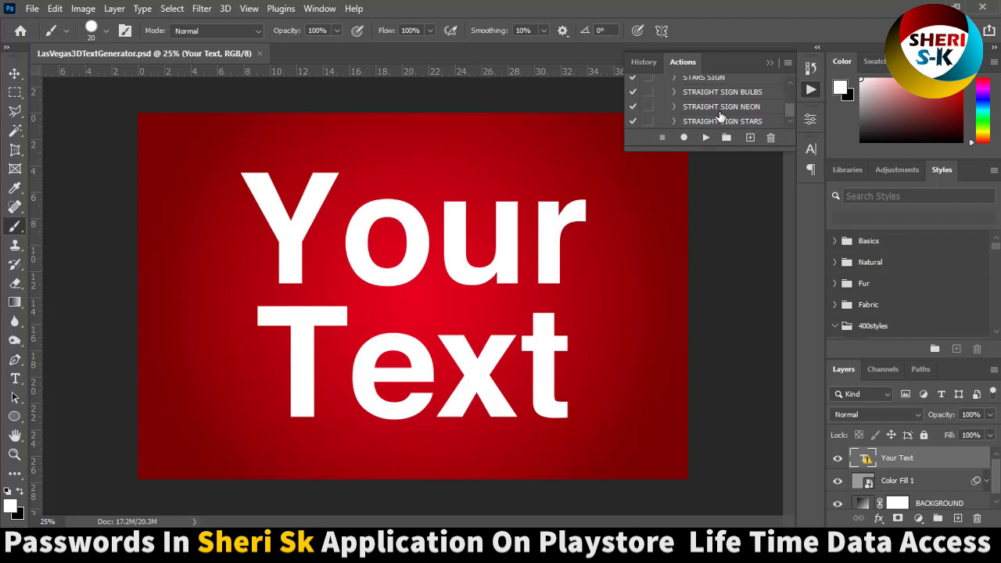
scroll(720, 116, up, 4)
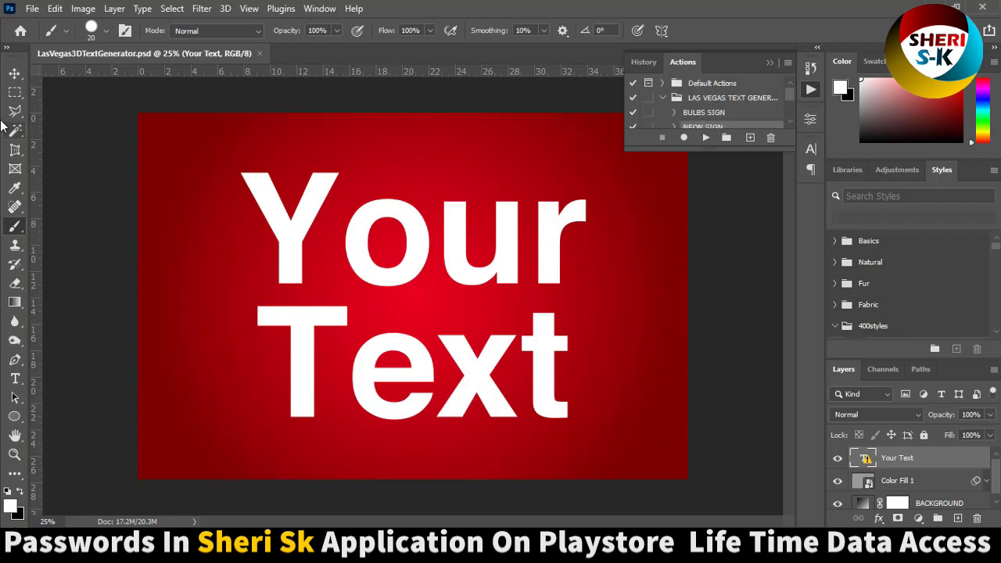
click(14, 73)
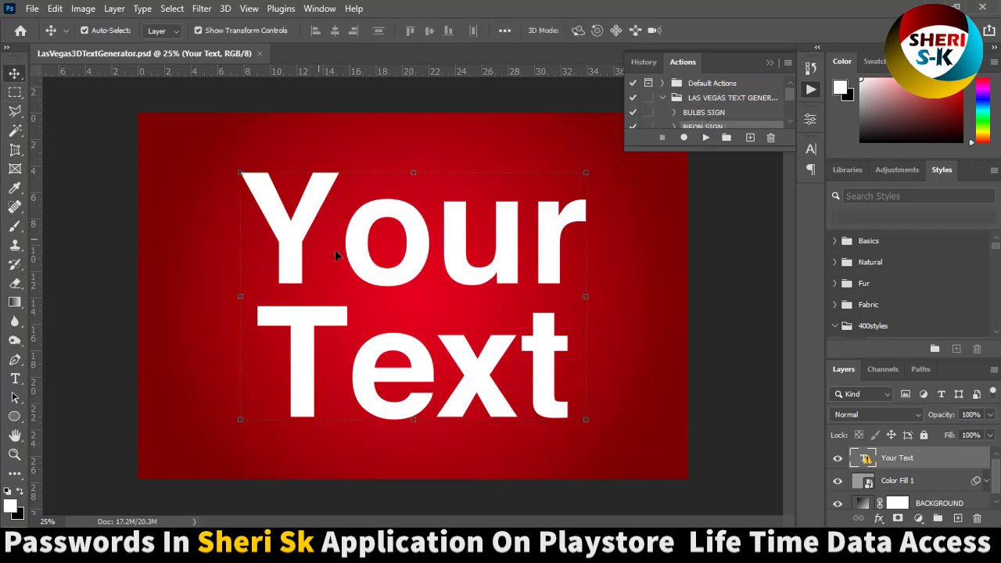
Replace the missing Helvetica Bold font and retype 'Your Text' as 'Sheri'.
click(14, 379)
click(429, 377)
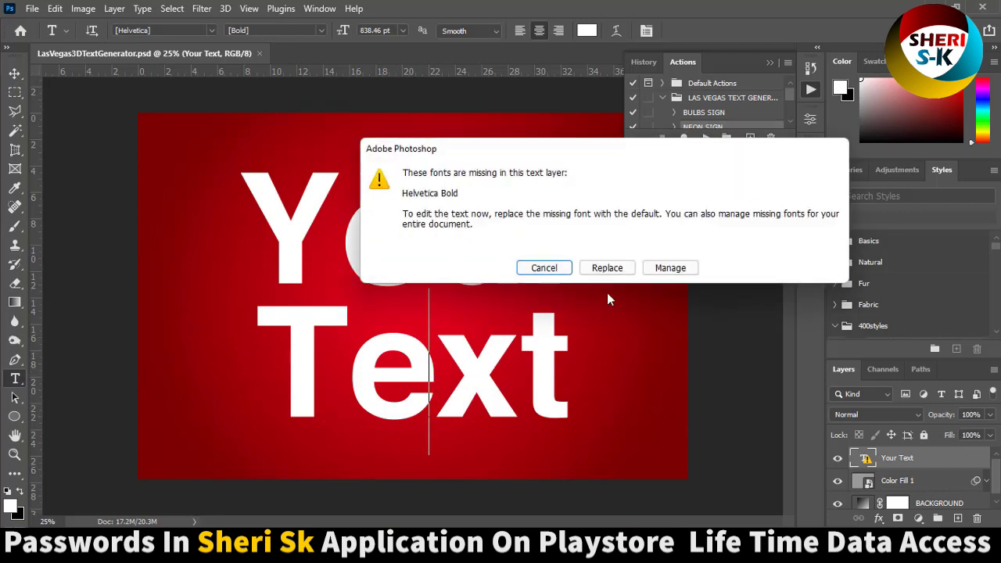
click(607, 267)
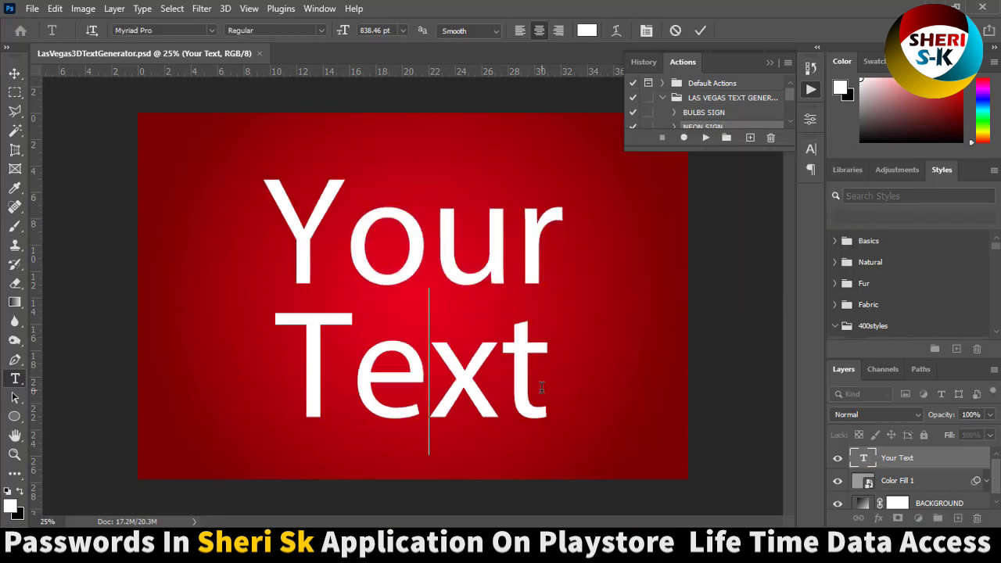
key(ctrl+a)
text(S)
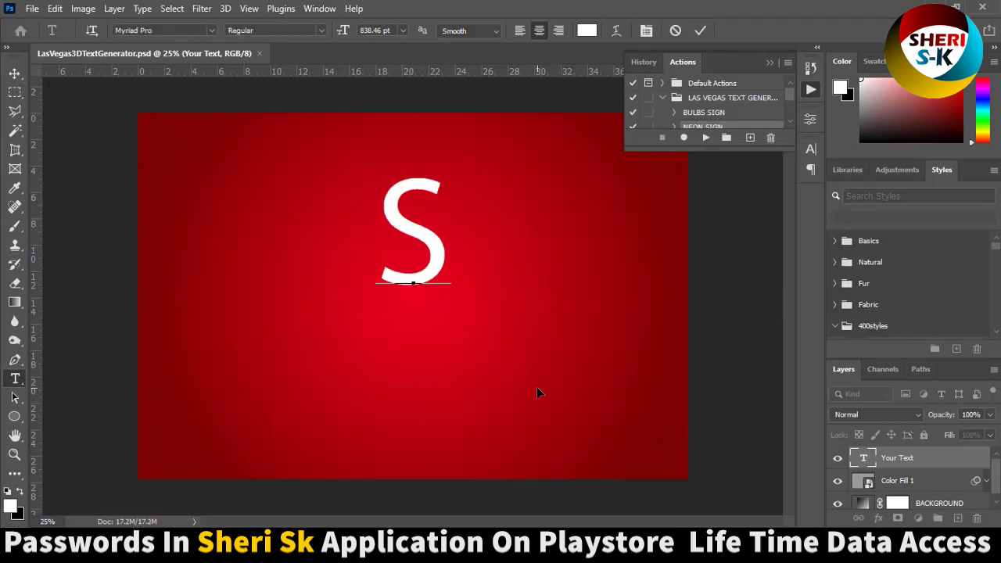
text(heri)
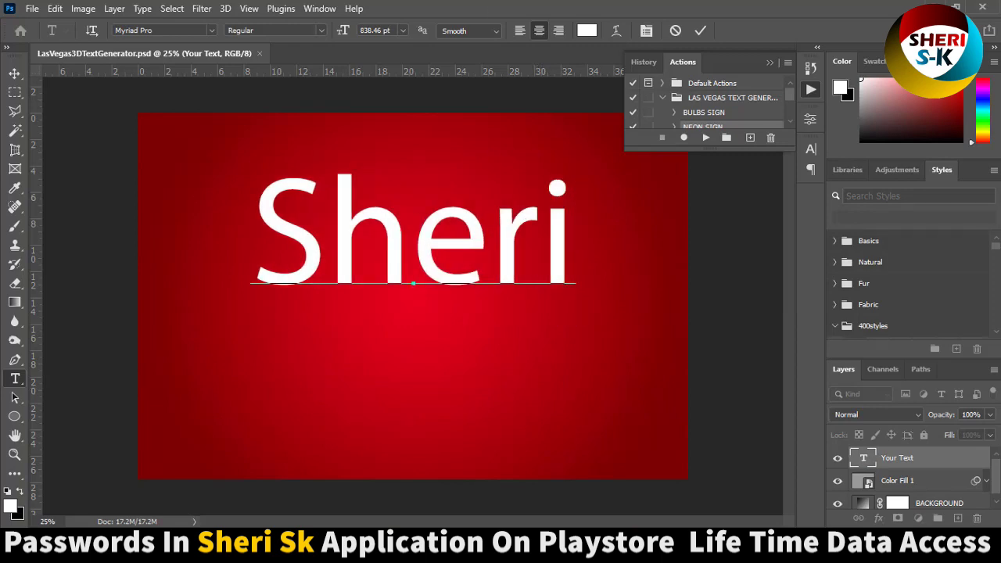
click(14, 73)
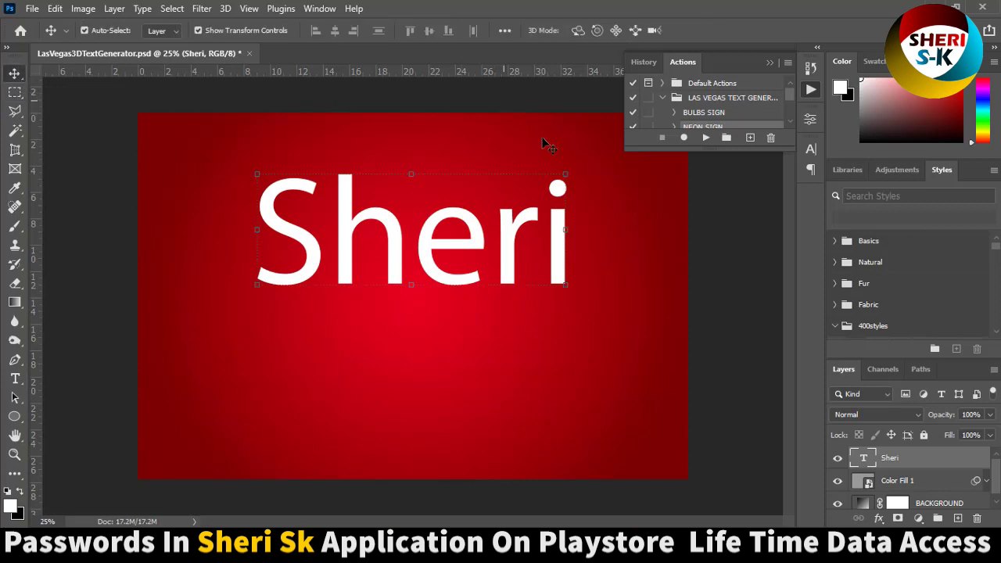
Run the BULBS SIGN action on the Sheri text.
click(712, 115)
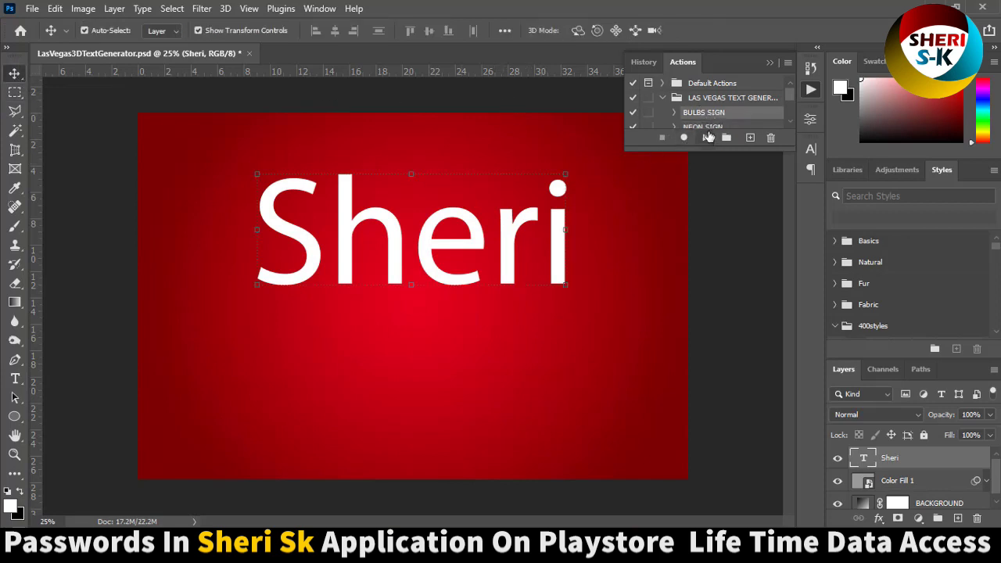
scroll(709, 137, down, 4)
click(709, 137)
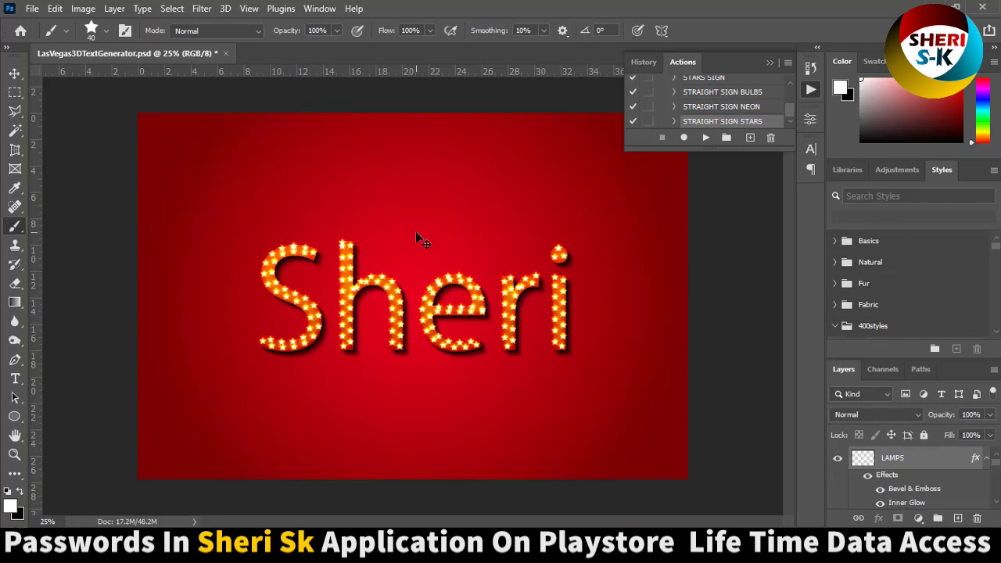
Run the STRAIGHT SIGN NEON action to restyle the word as orange neon.
click(711, 108)
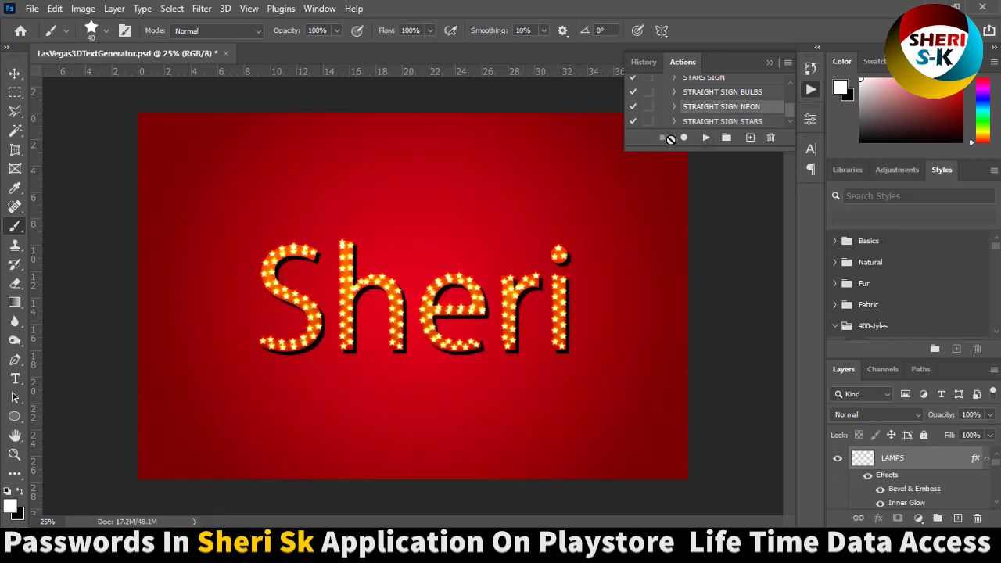
click(707, 139)
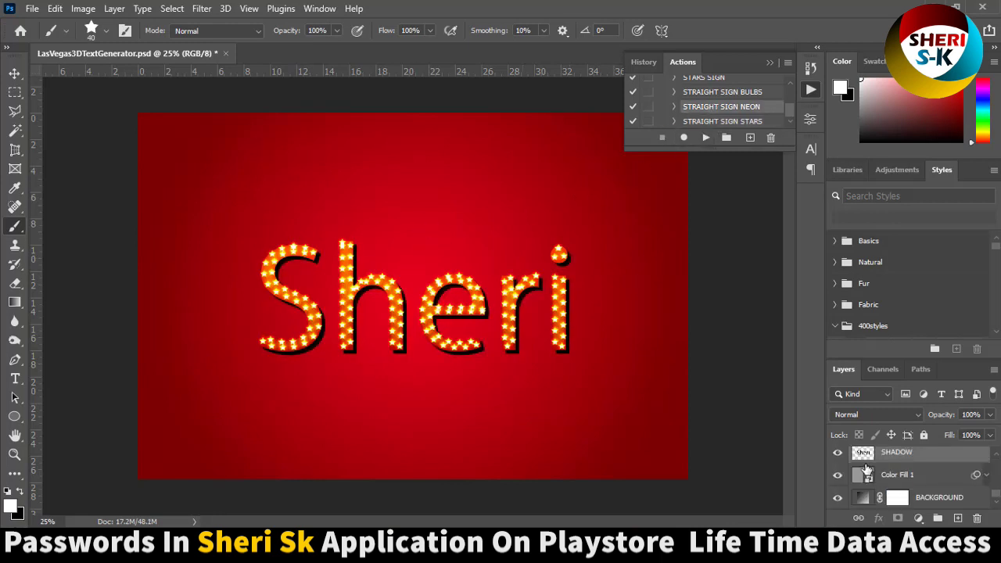
click(773, 62)
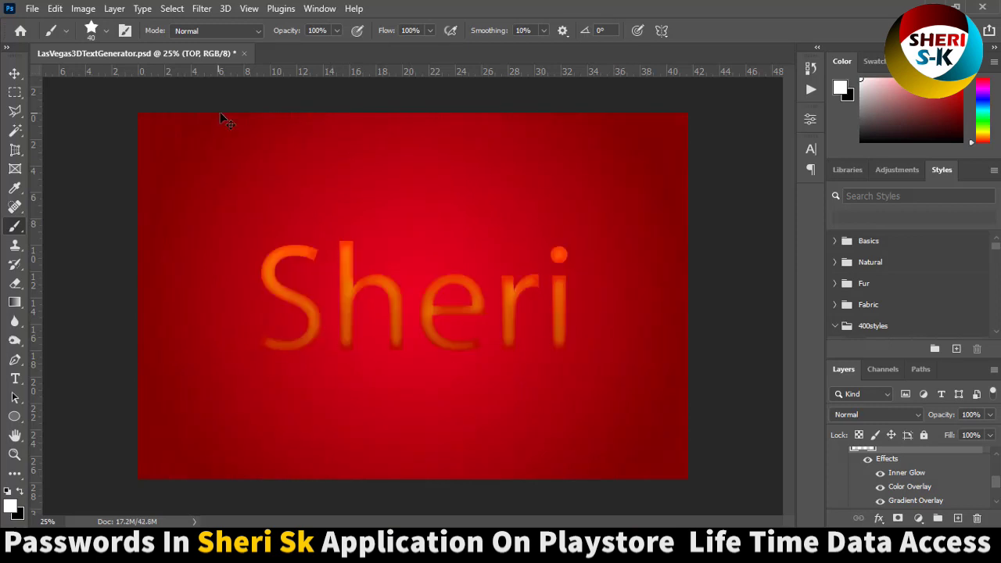
Reopen the Actions panel and play STRAIGHT SIGN NEON, dismissing the no-layers-to-move error.
click(14, 92)
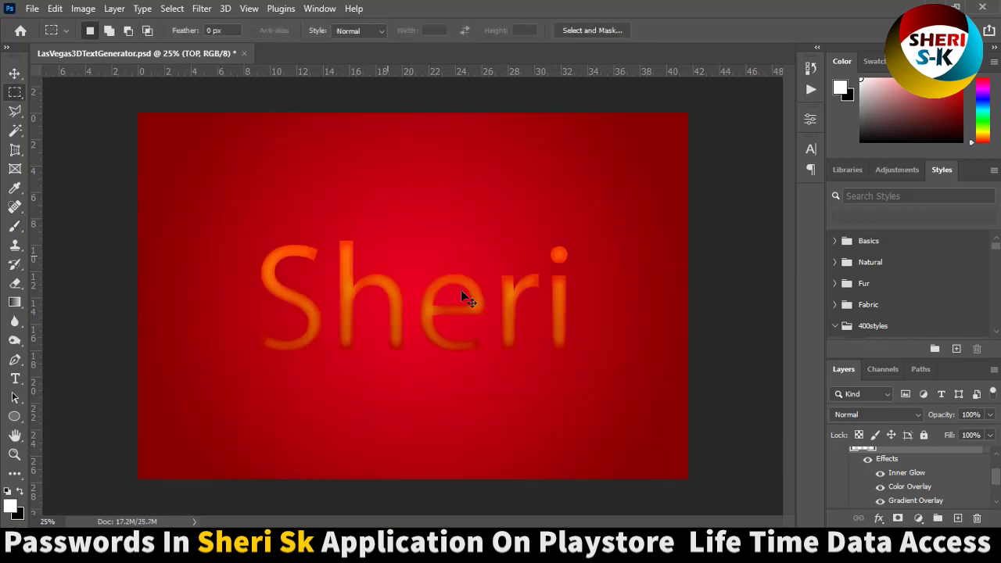
click(14, 74)
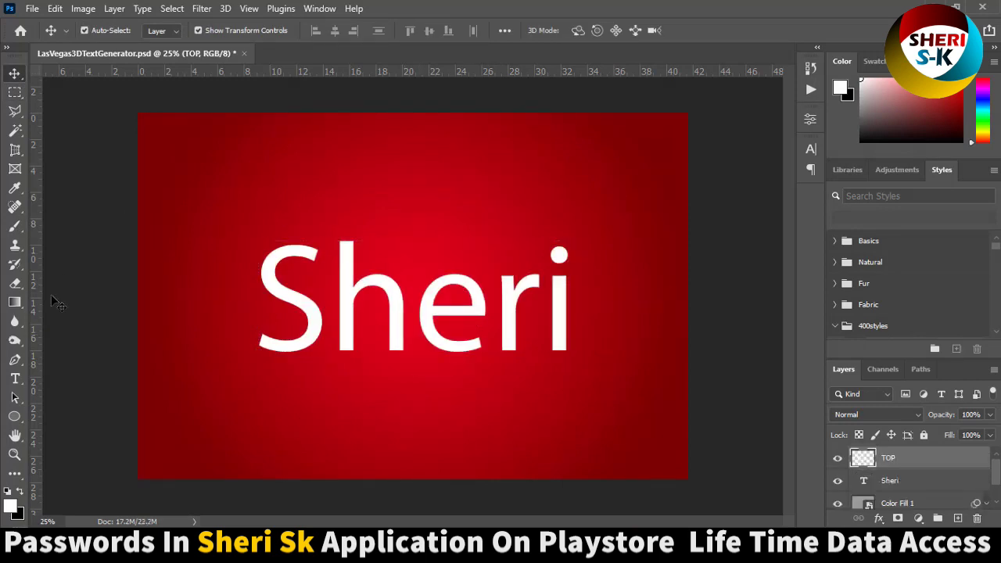
click(320, 8)
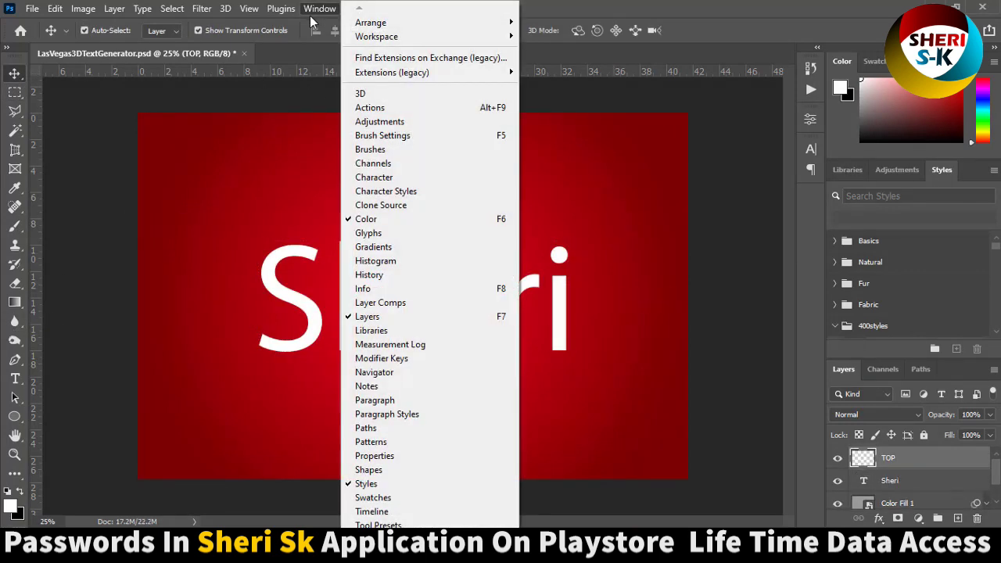
click(380, 107)
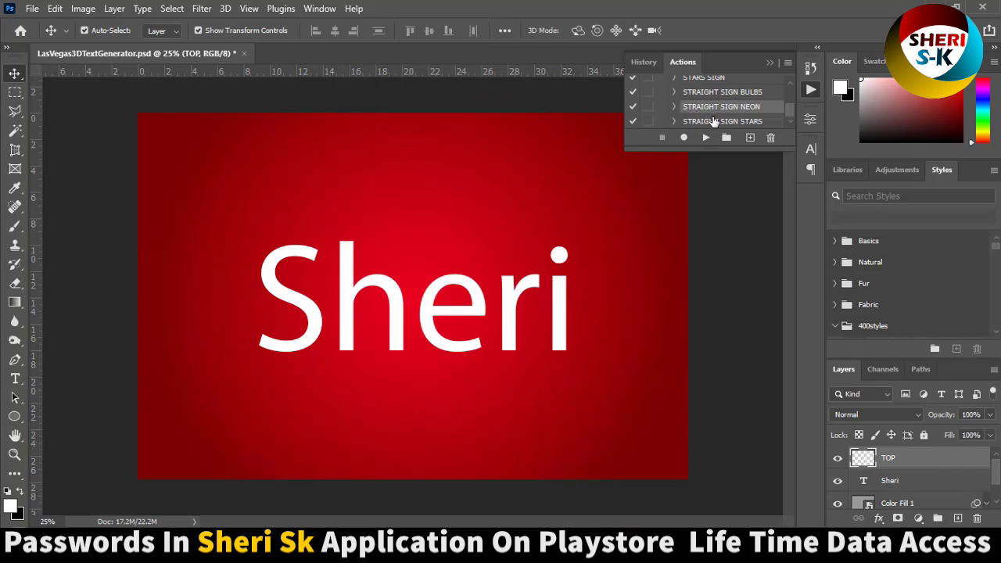
click(705, 138)
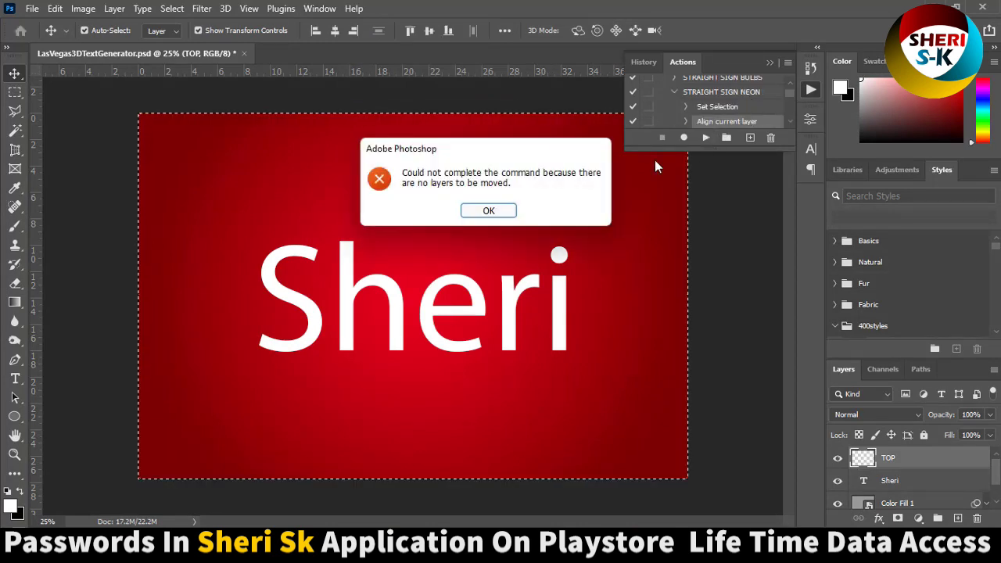
click(488, 210)
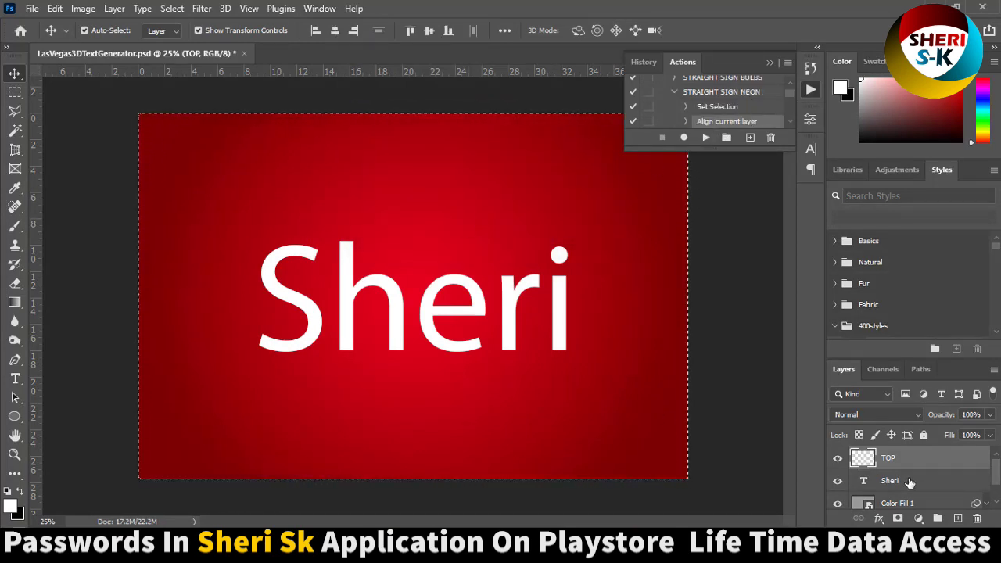
Select and delete the empty TOP layer, then rerun STRAIGHT SIGN NEON.
key(alt+bracketleft)
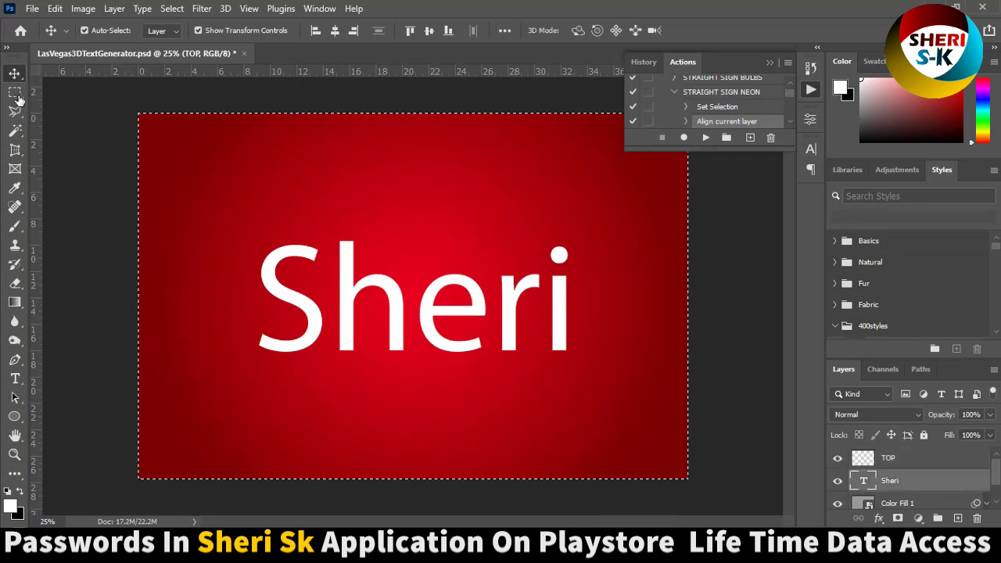
right_click(14, 91)
click(70, 93)
click(904, 461)
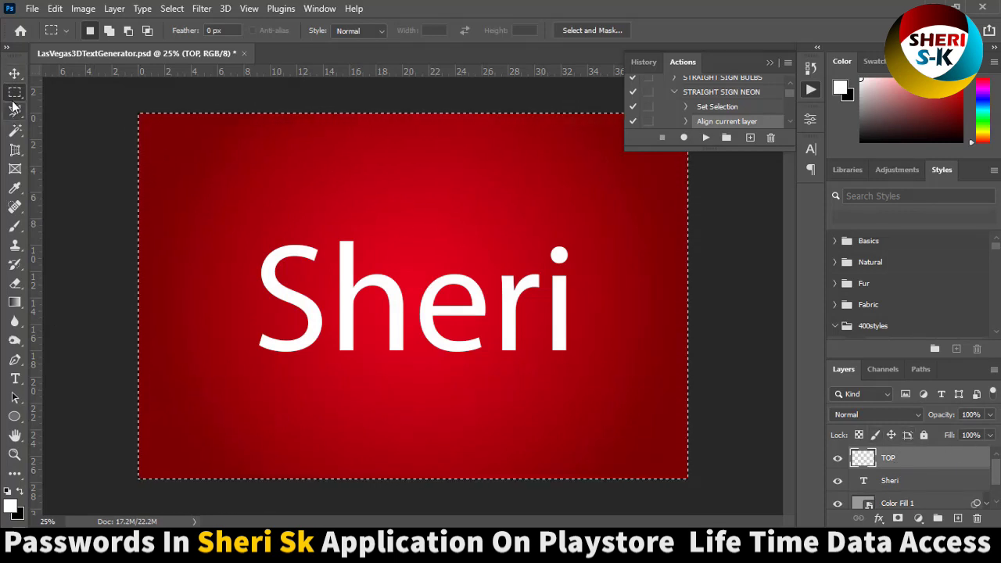
key(ctrl+d)
key(Delete)
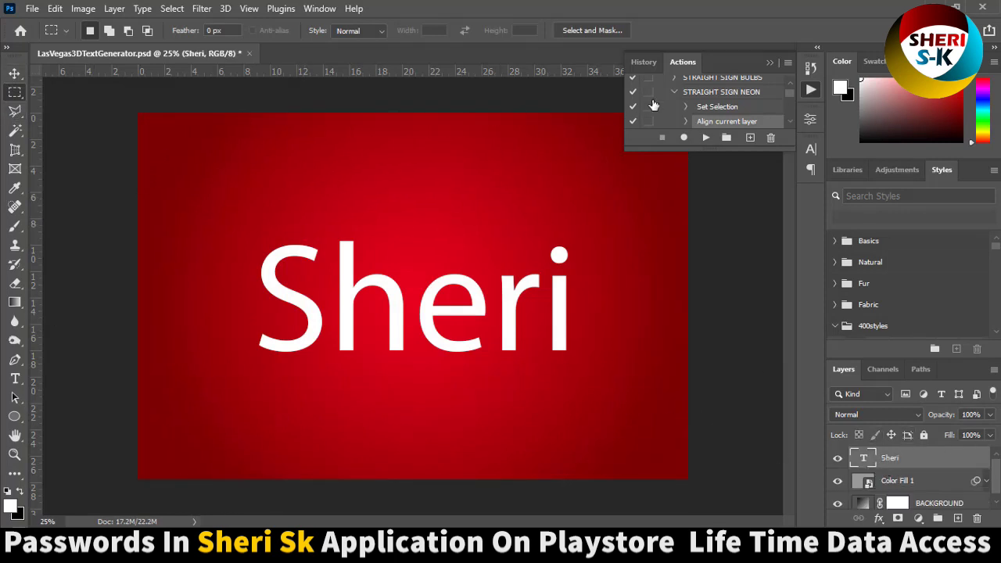
click(706, 139)
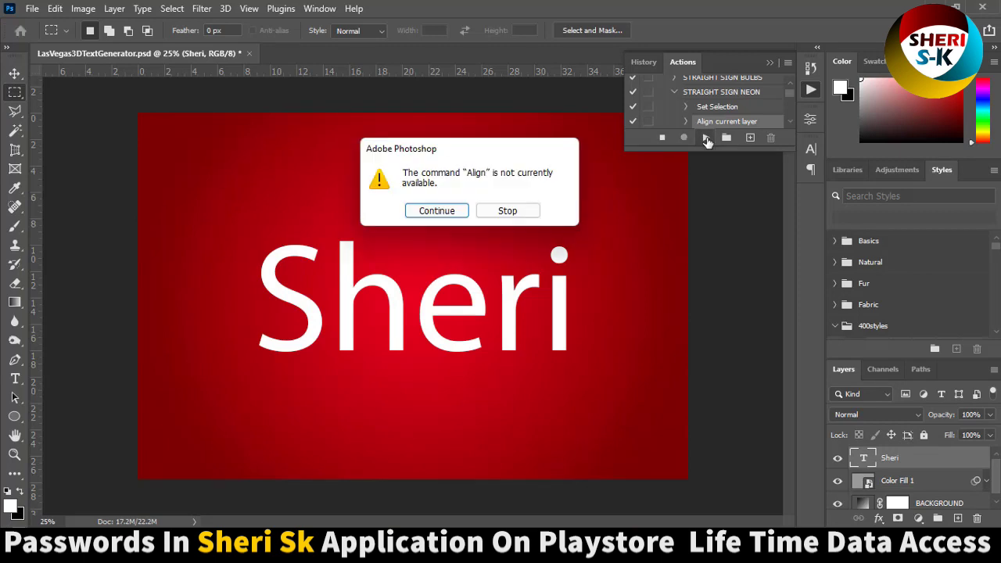
Continue past the Align warning so the yellow neon sign finishes, then close LasVegas3DTextGenerator.psd.
click(443, 212)
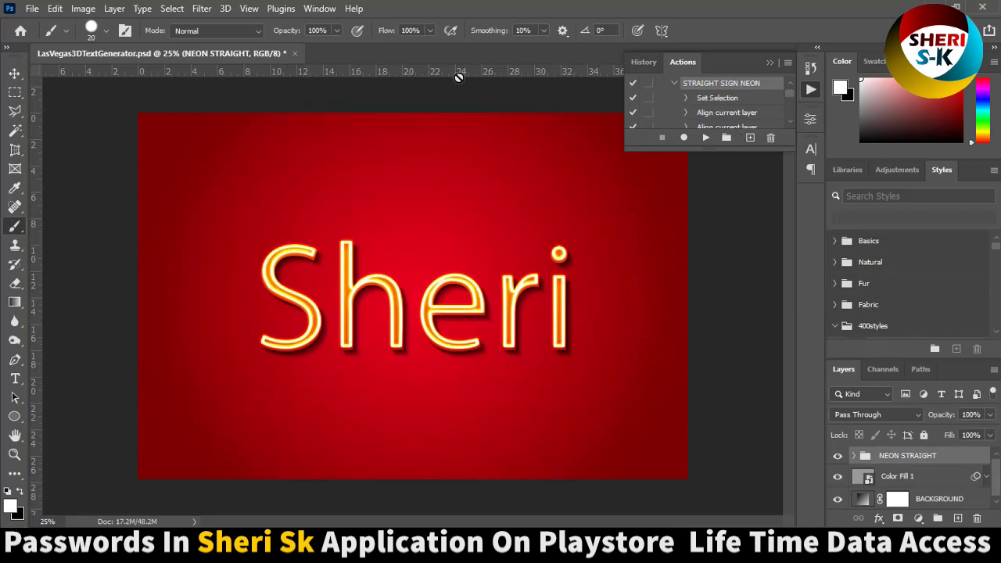
click(768, 64)
click(294, 54)
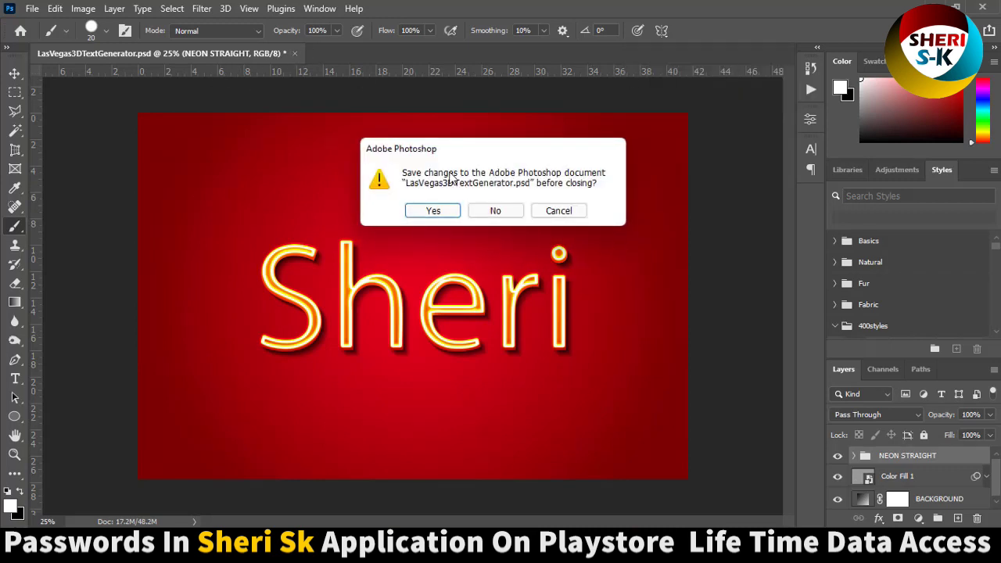
Close the document without saving and open the 3D Action Pack folder.
click(490, 209)
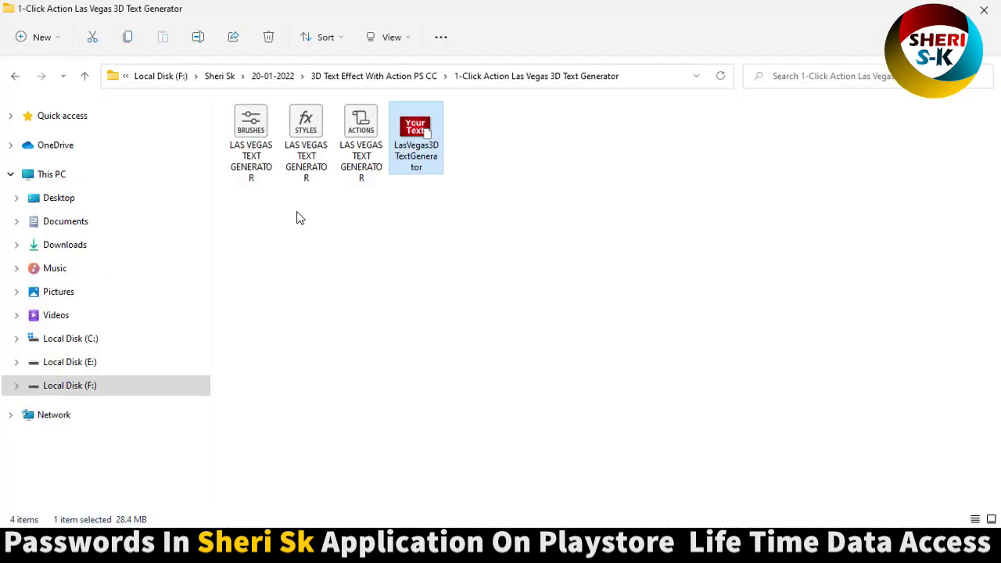
click(21, 78)
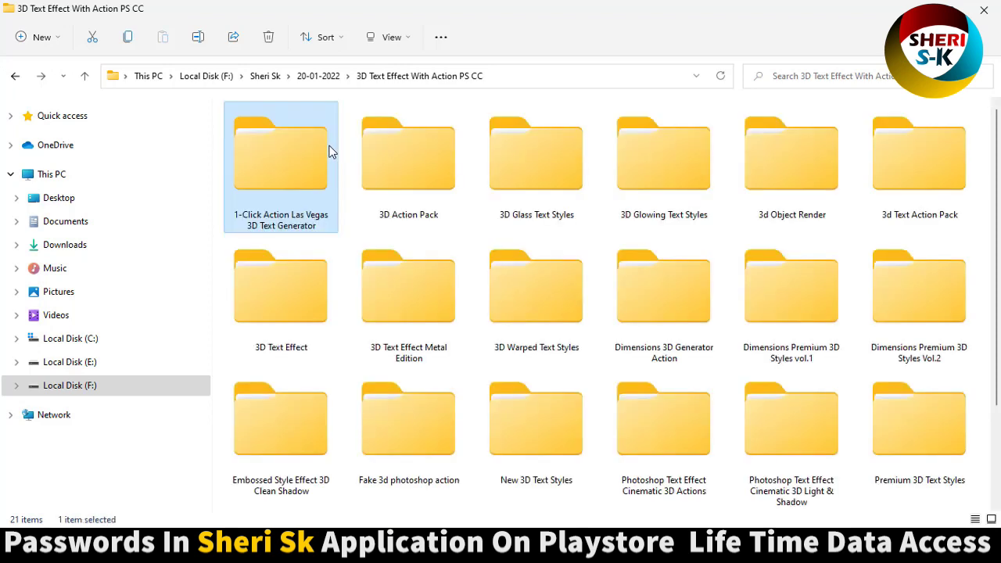
double_click(396, 147)
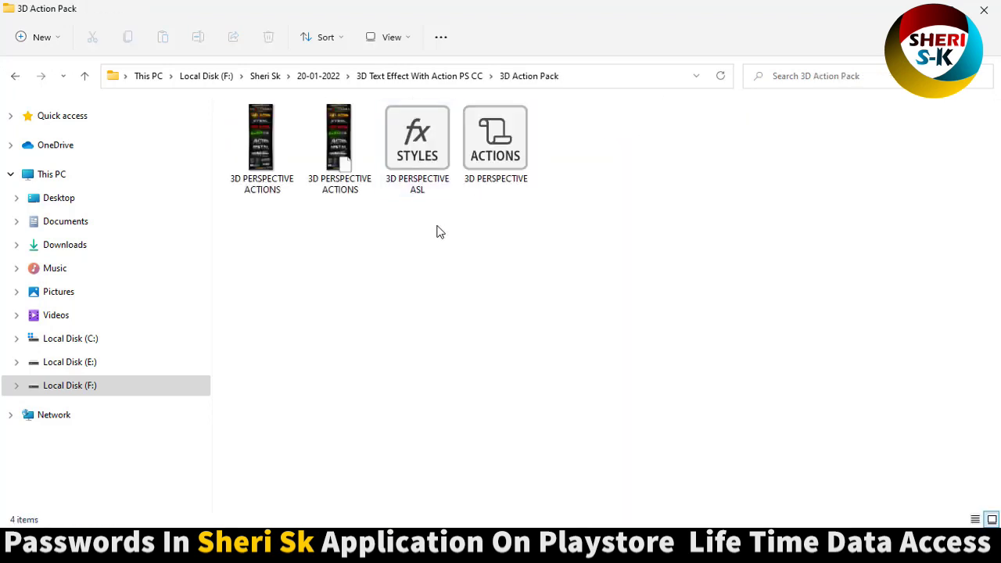
Preview the 3D PERSPECTIVE ACTIONS image, then select the STYLES and ACTIONS files.
click(310, 182)
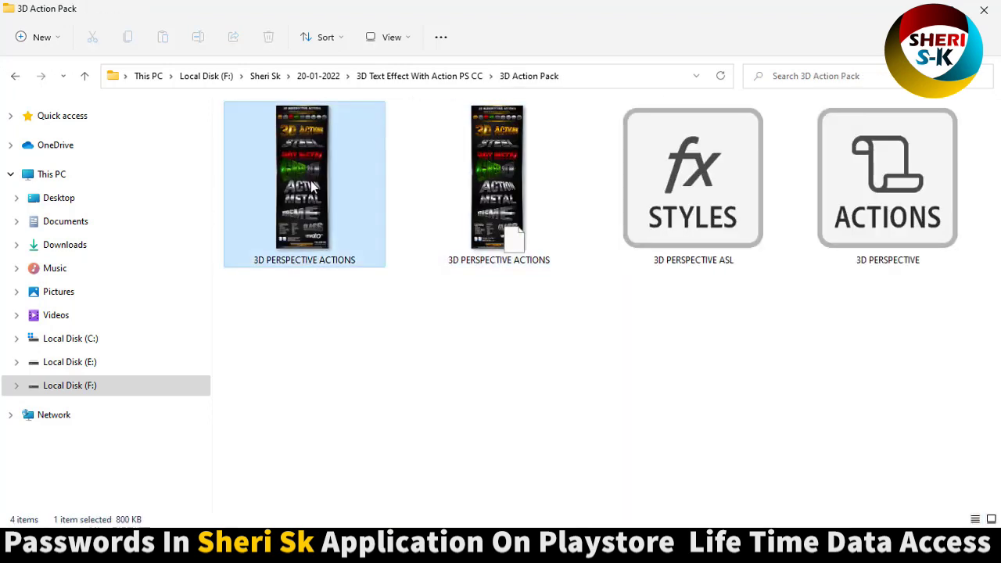
double_click(310, 181)
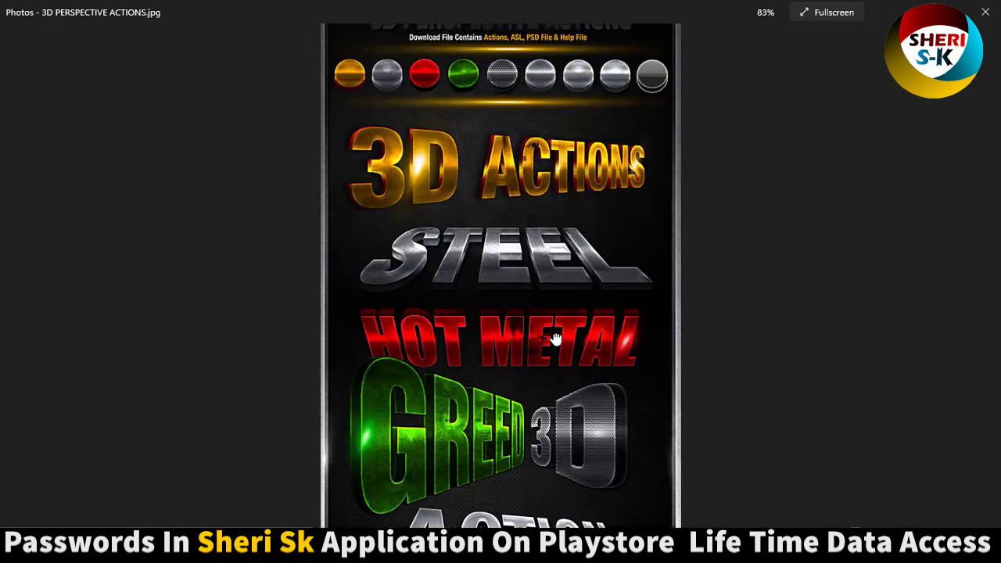
scroll(555, 356, down, 5)
scroll(565, 408, down, 5)
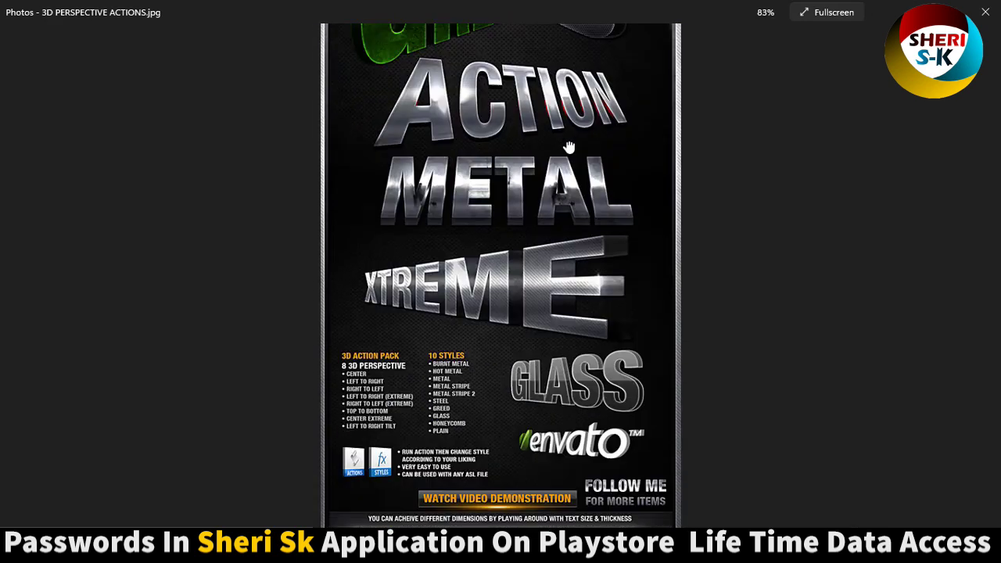
scroll(576, 128, up, 2)
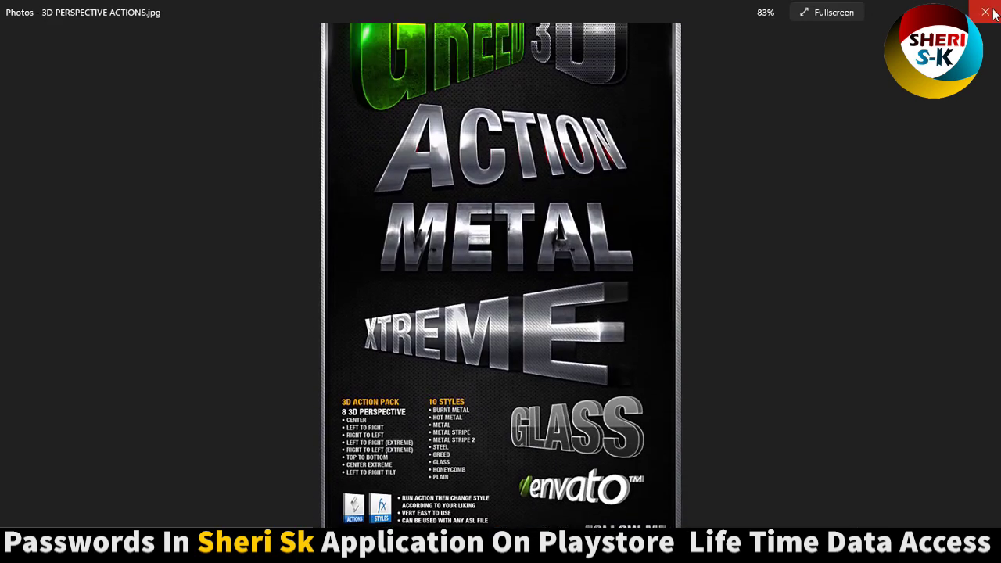
click(985, 12)
click(542, 154)
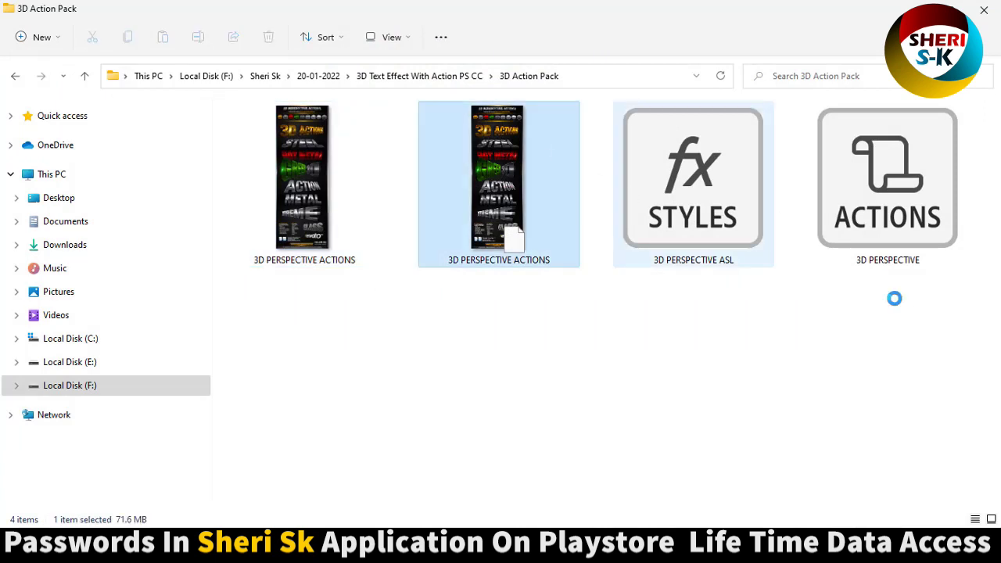
drag(894, 298, 672, 181)
Open 3D Glass Text Styles > PSD files to view the three glowing-styles PSDs.
click(588, 346)
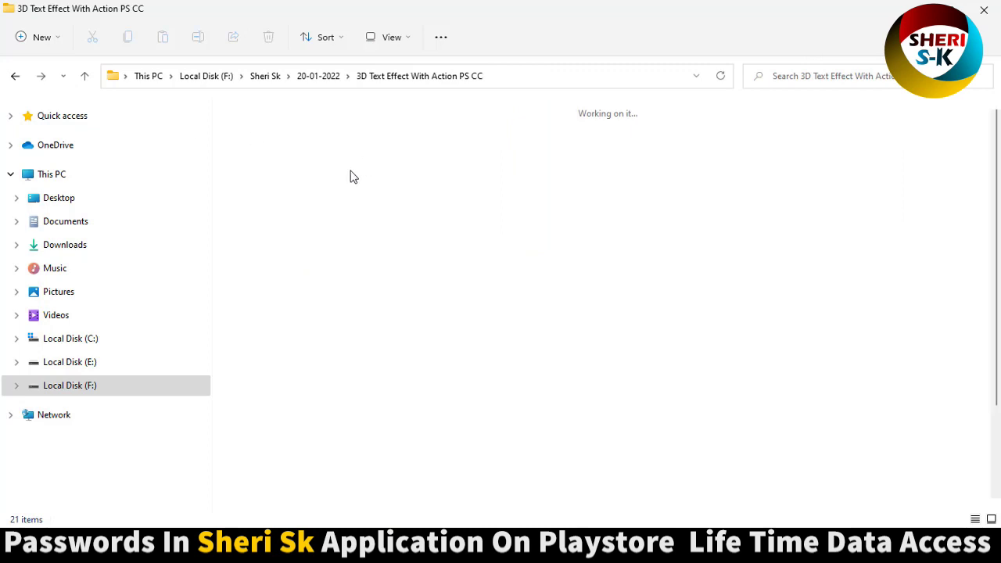
double_click(514, 155)
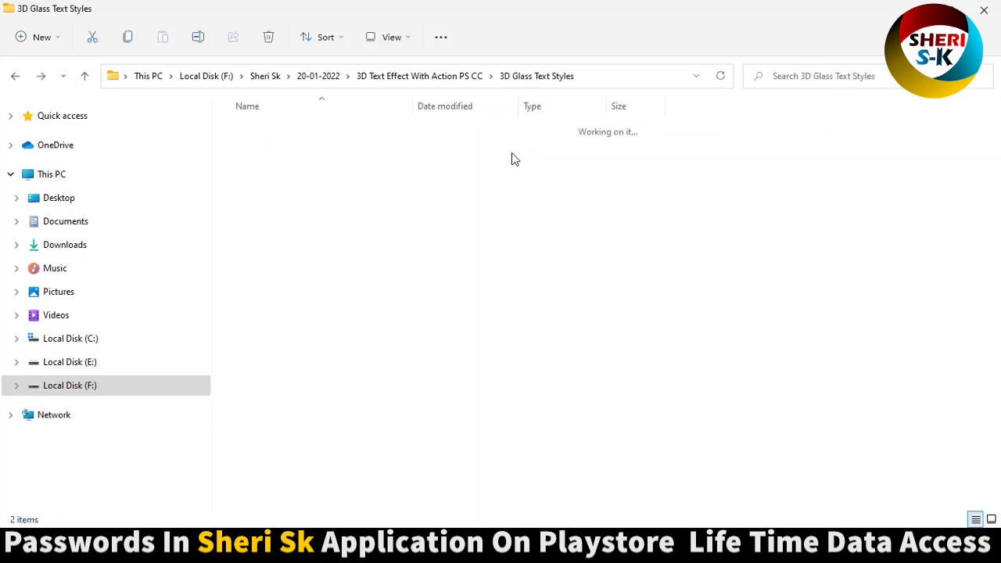
double_click(293, 149)
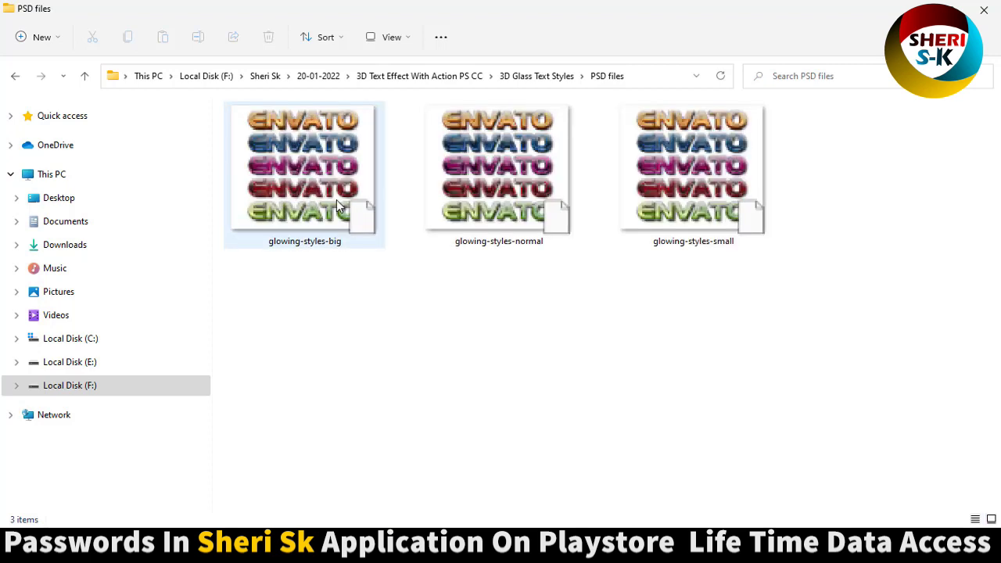
scroll(398, 176, up, 2)
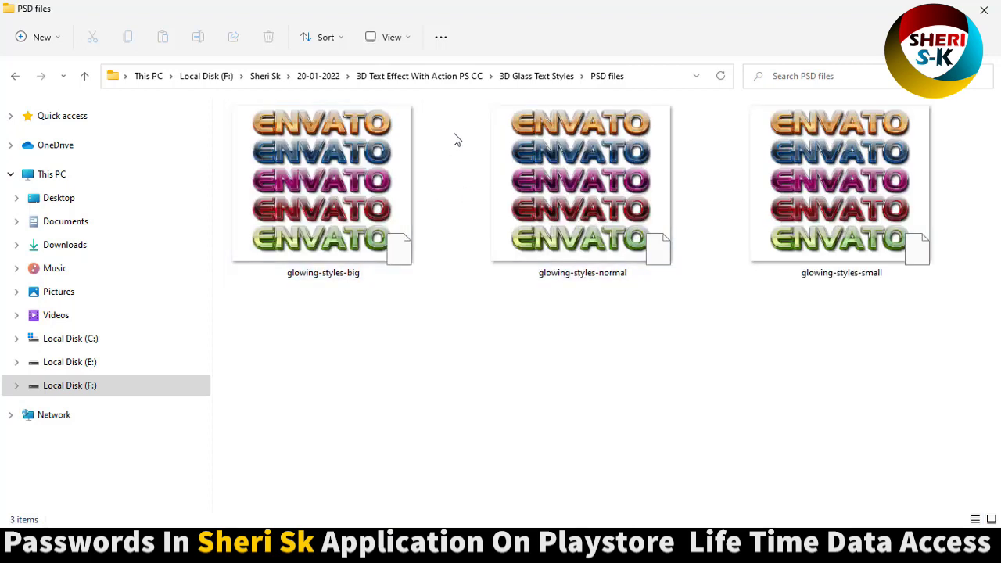
Return to the pack folder and pick 3D Glowing Text Styles, 3d Object Render and 3d Text Action Pack.
click(17, 78)
click(17, 79)
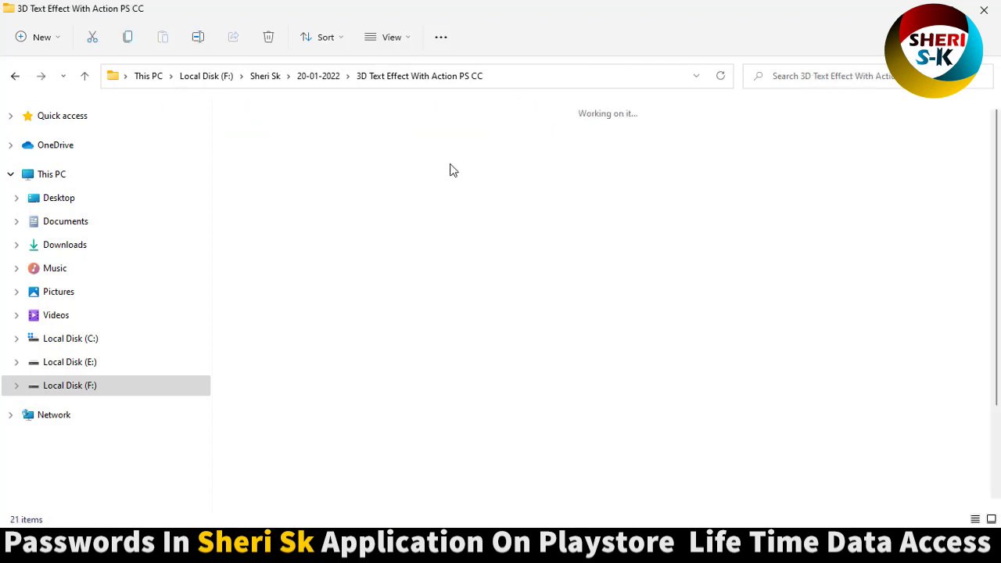
click(645, 165)
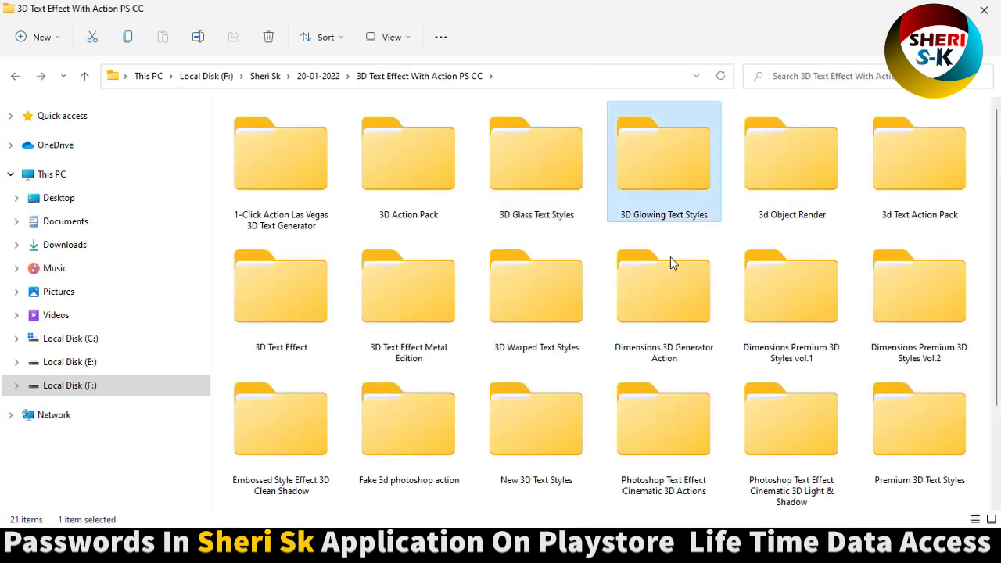
click(812, 168)
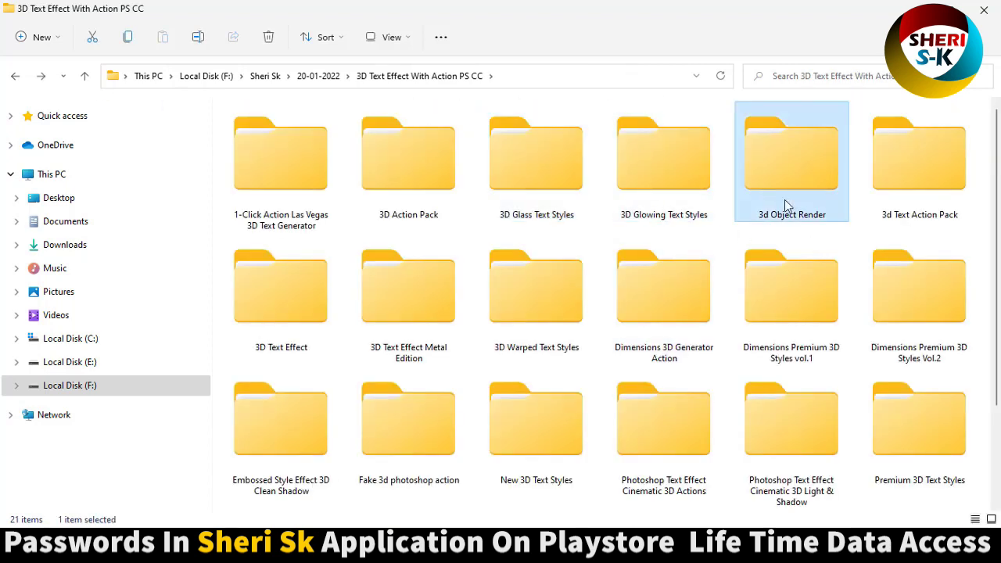
click(895, 179)
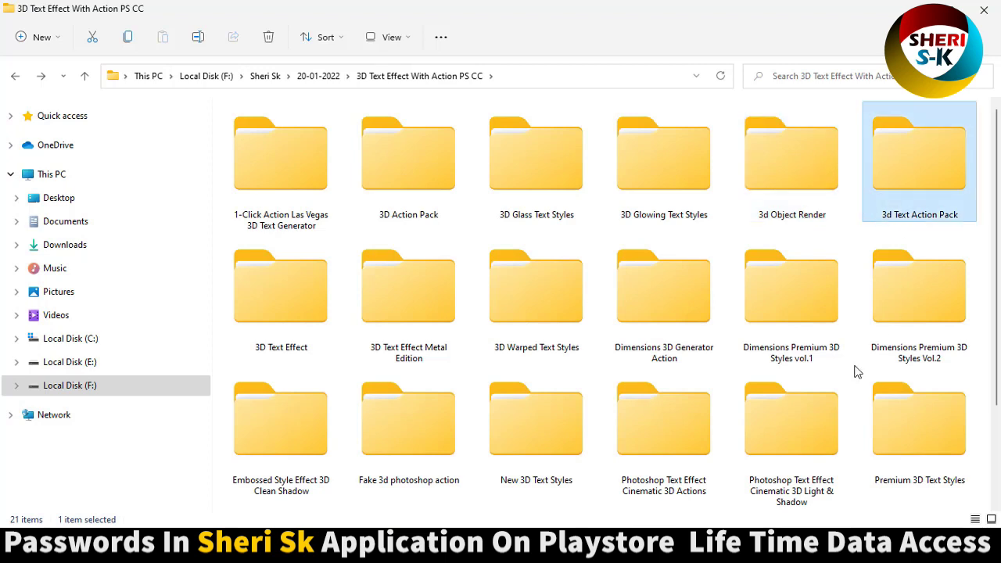
View the Dimensions - Premium 3D Styles Vol.2 preview image, then enter the dimensions-premium-3d-styles-vol2 subfolder.
double_click(923, 309)
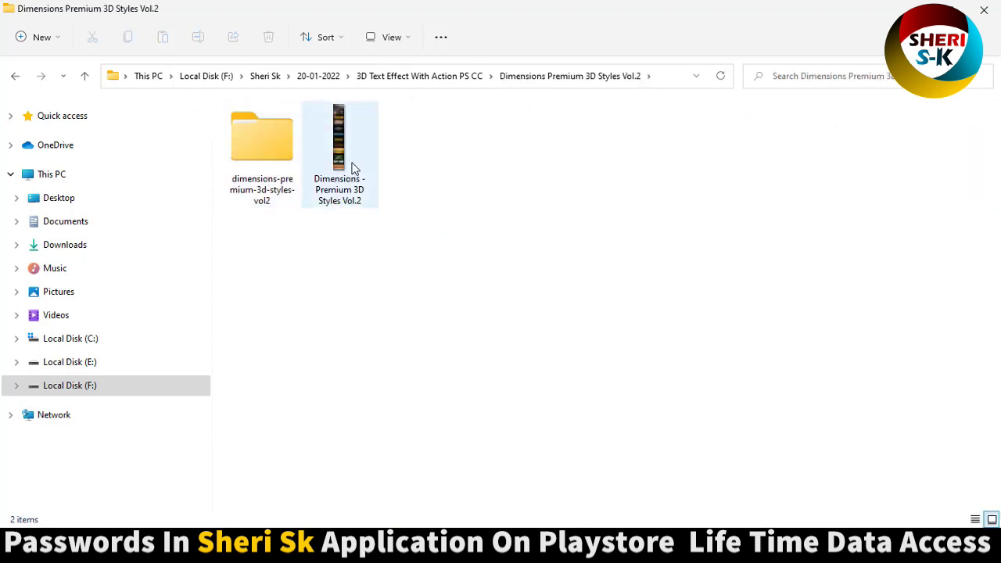
click(453, 156)
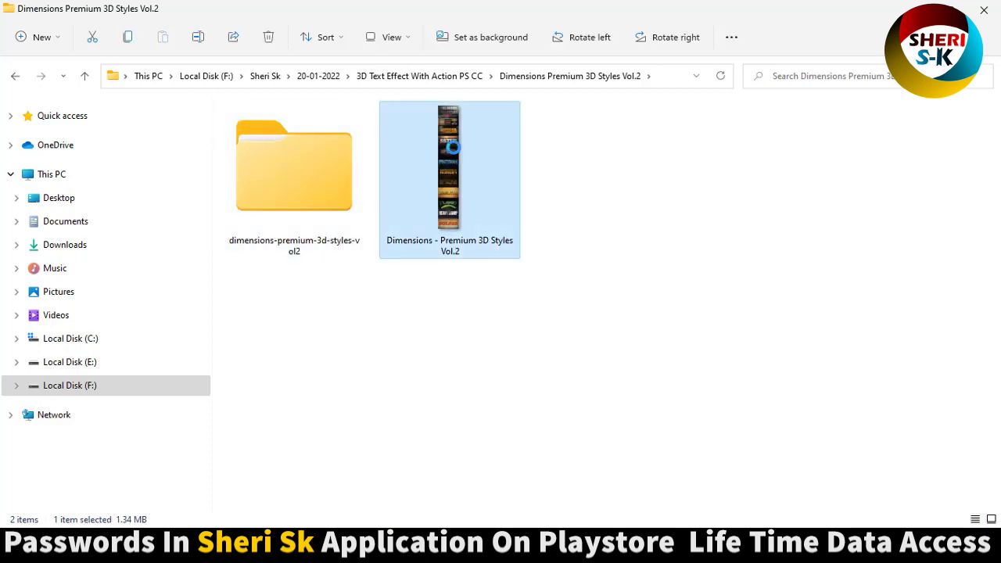
double_click(453, 150)
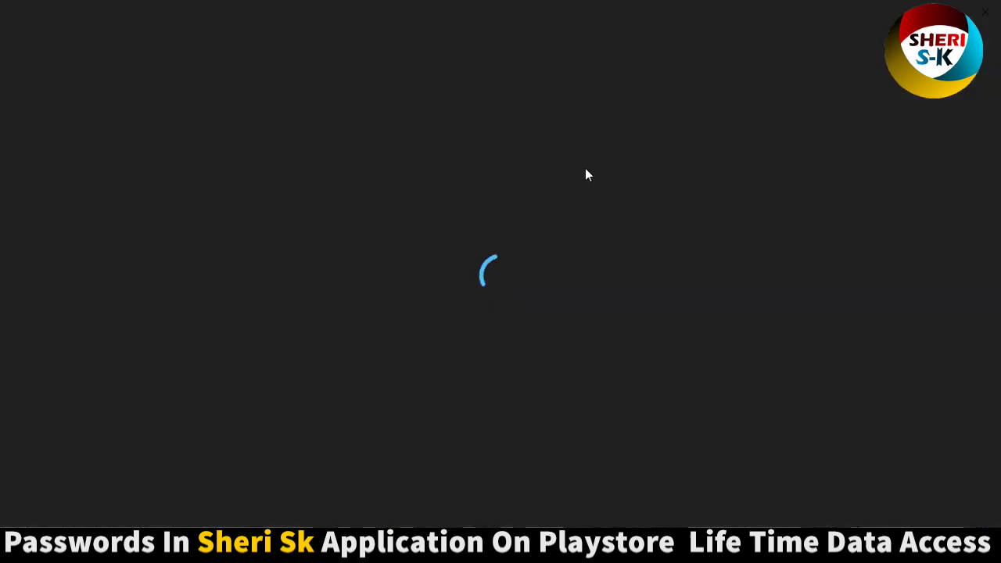
scroll(531, 218, up, 5)
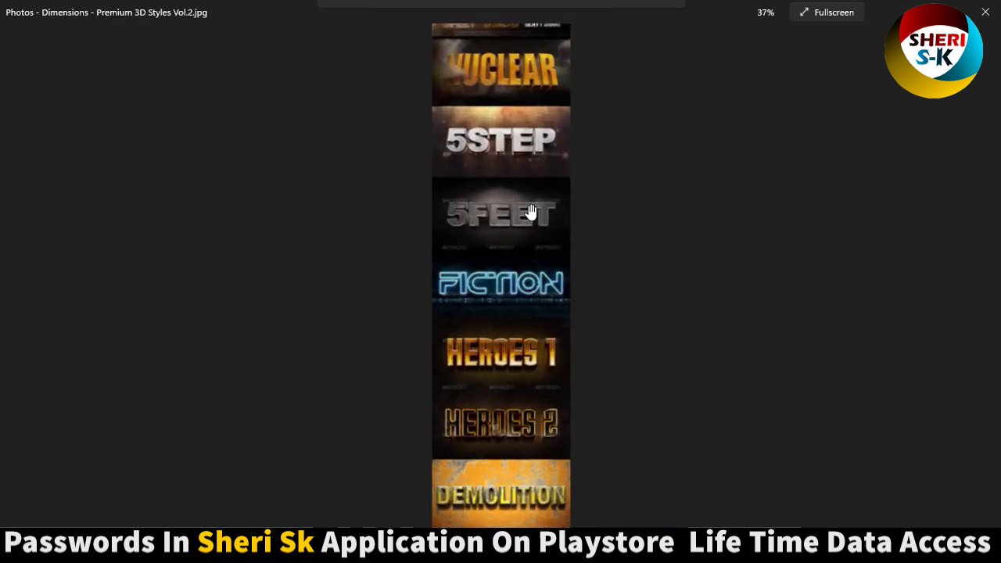
drag(543, 122, 575, 136)
scroll(576, 136, down, 8)
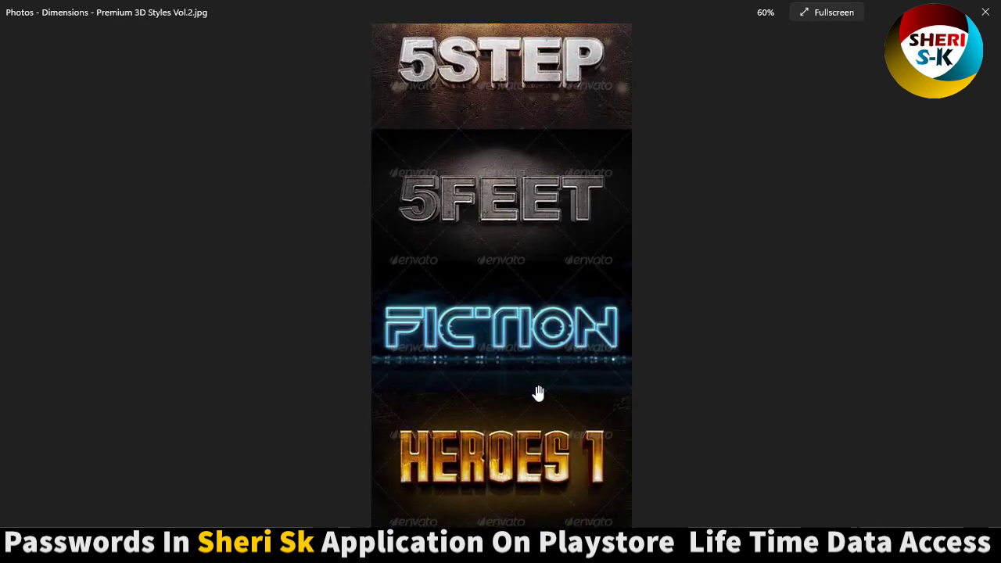
click(984, 12)
double_click(255, 180)
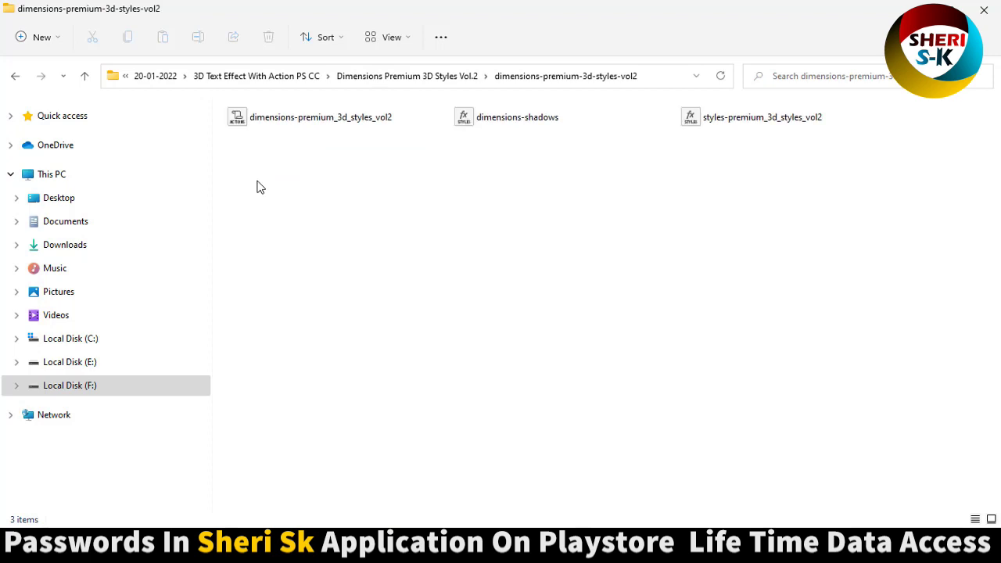
Go back to the pack list and peek into the Two Photoshop 3D Text Maker Actions folder.
click(14, 77)
click(15, 76)
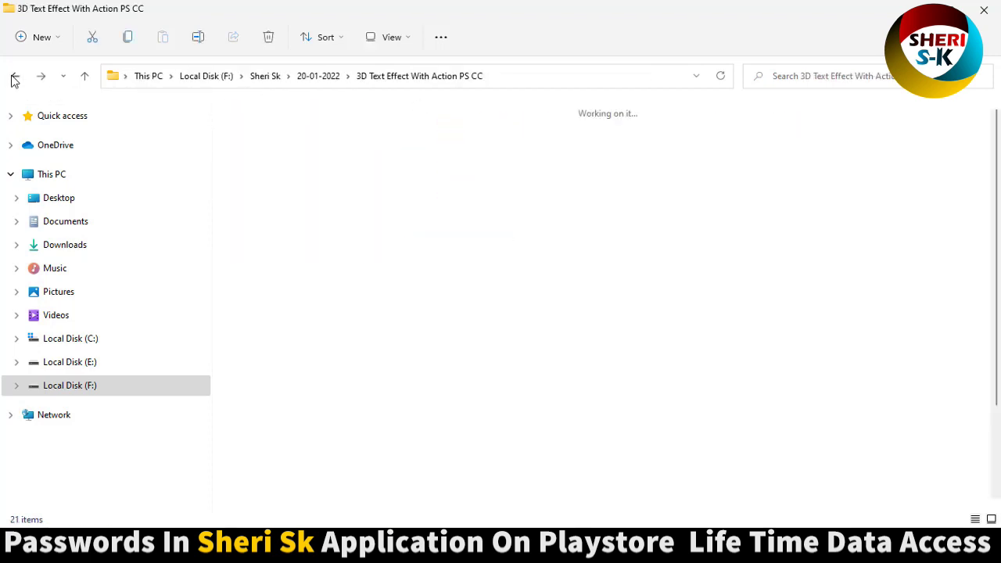
scroll(602, 305, down, 2)
click(276, 406)
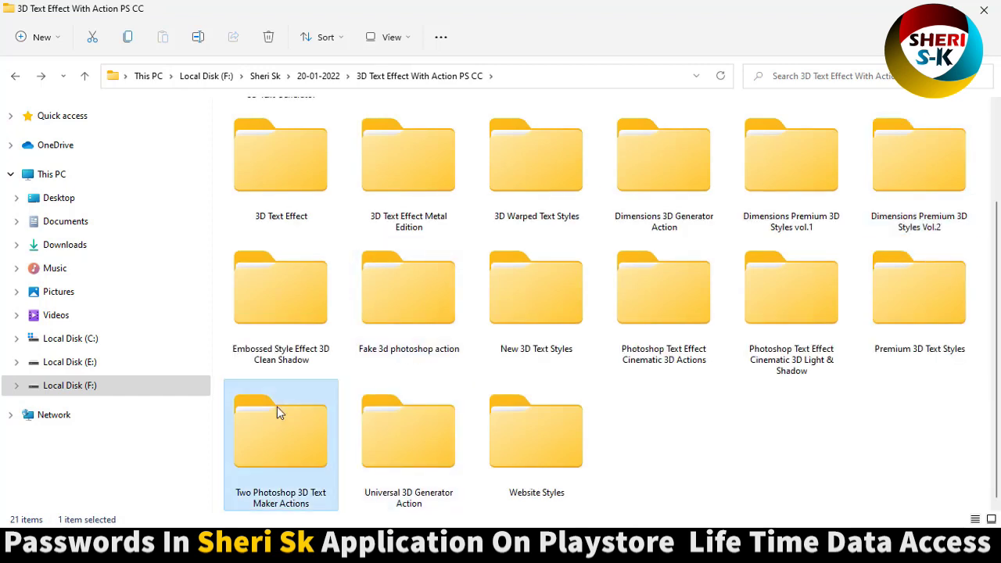
double_click(276, 403)
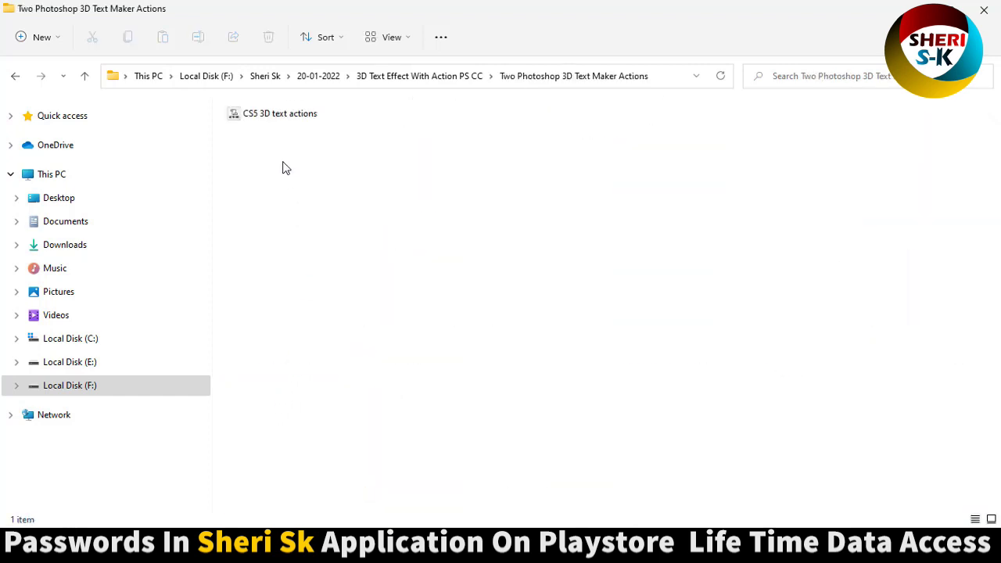
click(15, 77)
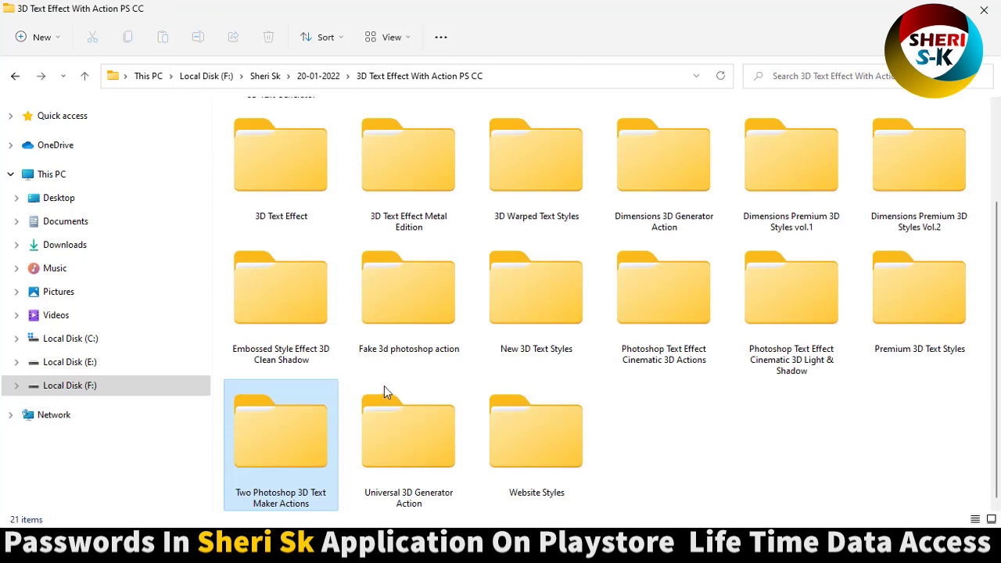
Open the Universal 3D Generator Action folder, view its preview image, and select the action file.
double_click(423, 435)
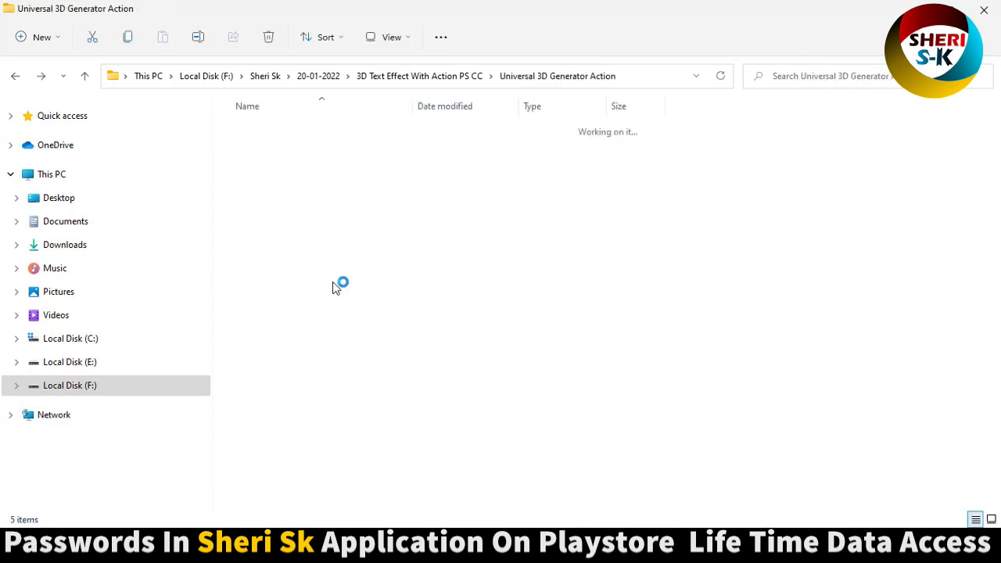
scroll(314, 244, up, 3)
click(313, 239)
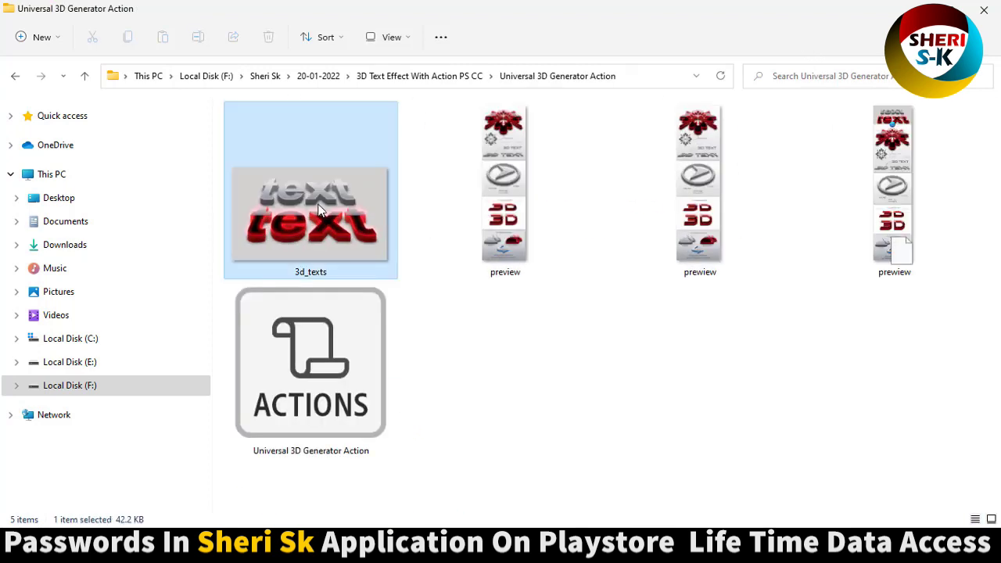
double_click(544, 168)
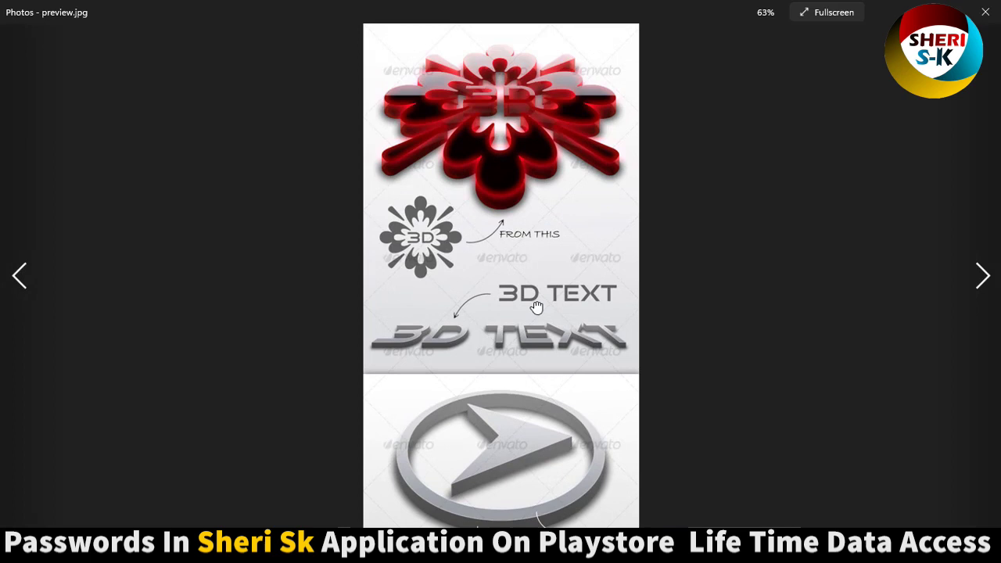
drag(540, 318, 531, 144)
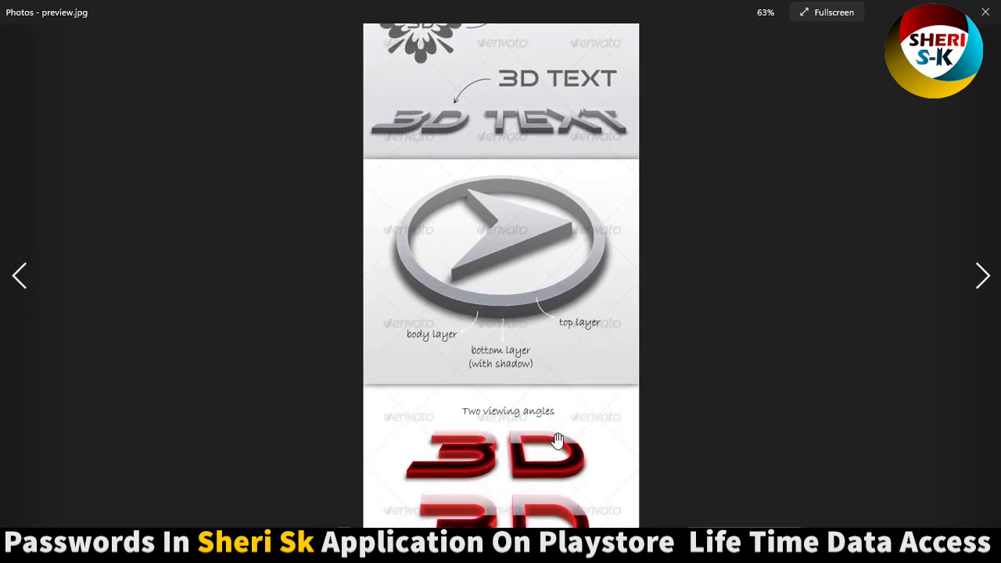
drag(557, 440, 543, 114)
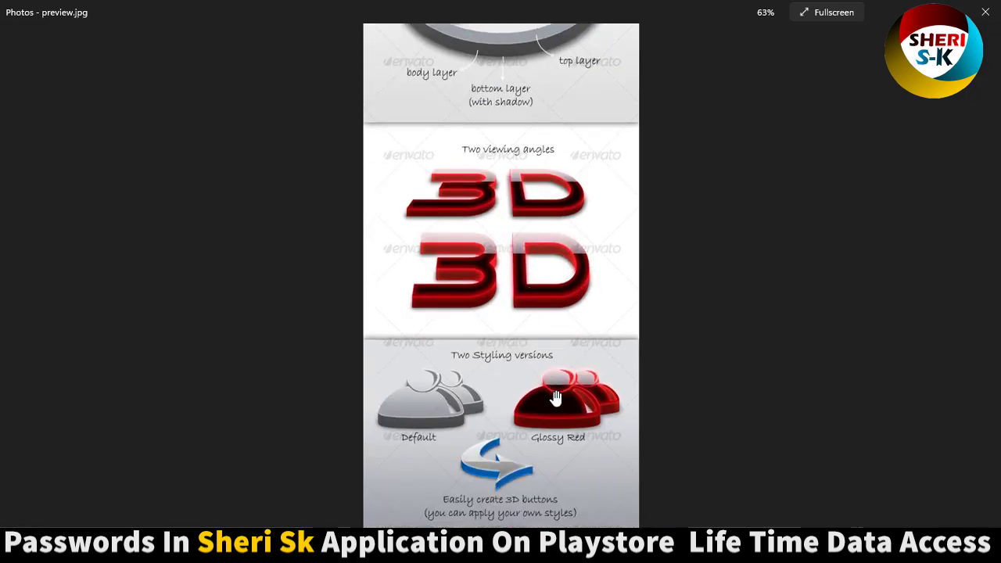
scroll(554, 398, down, 4)
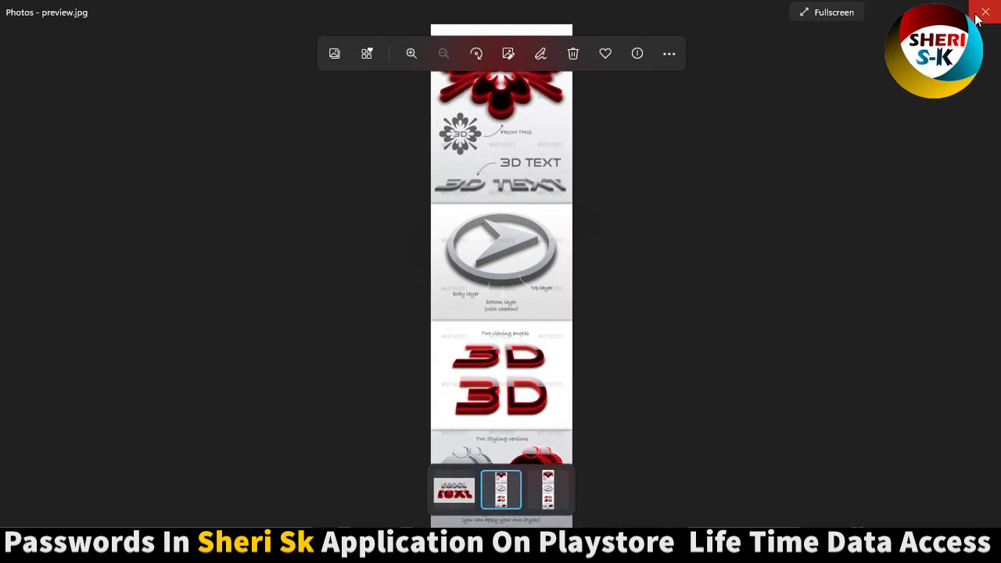
click(978, 15)
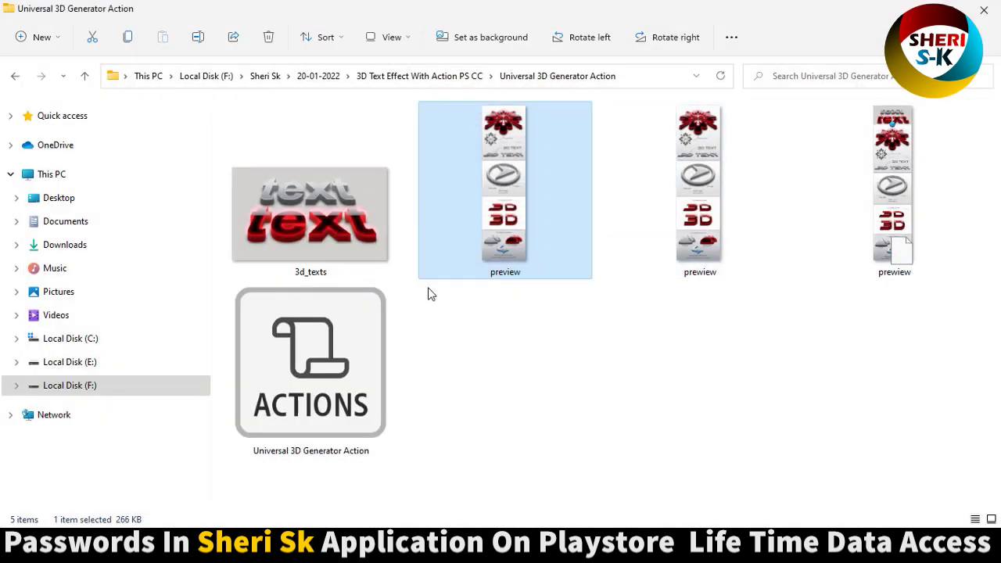
click(350, 364)
Open the action file and the preview file, then close preview.psd.
double_click(351, 364)
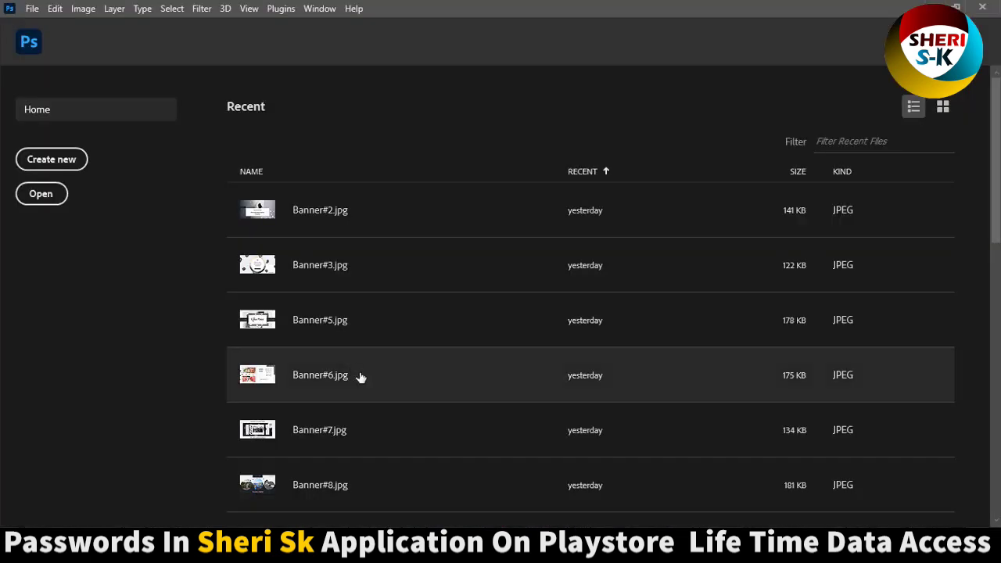
key(alt+Tab)
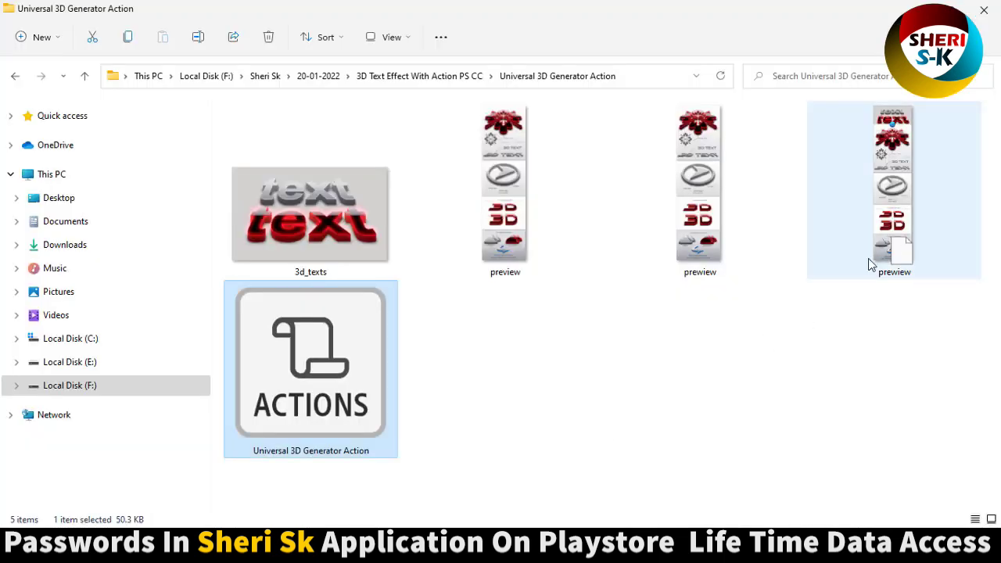
click(893, 244)
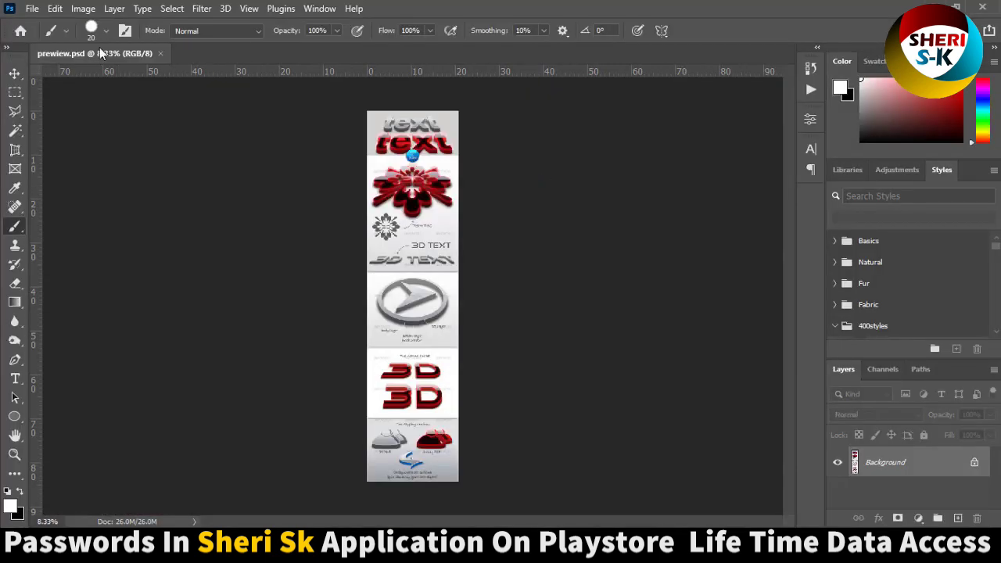
click(161, 54)
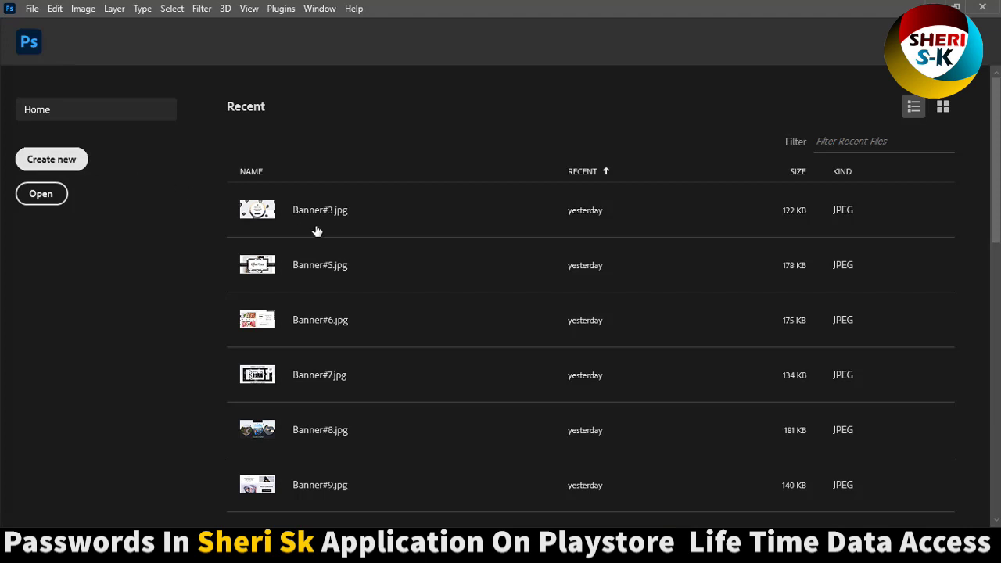
Create a new 1280×720 px document from the HDV/HDTV 720p preset for adding text.
key(ctrl+n)
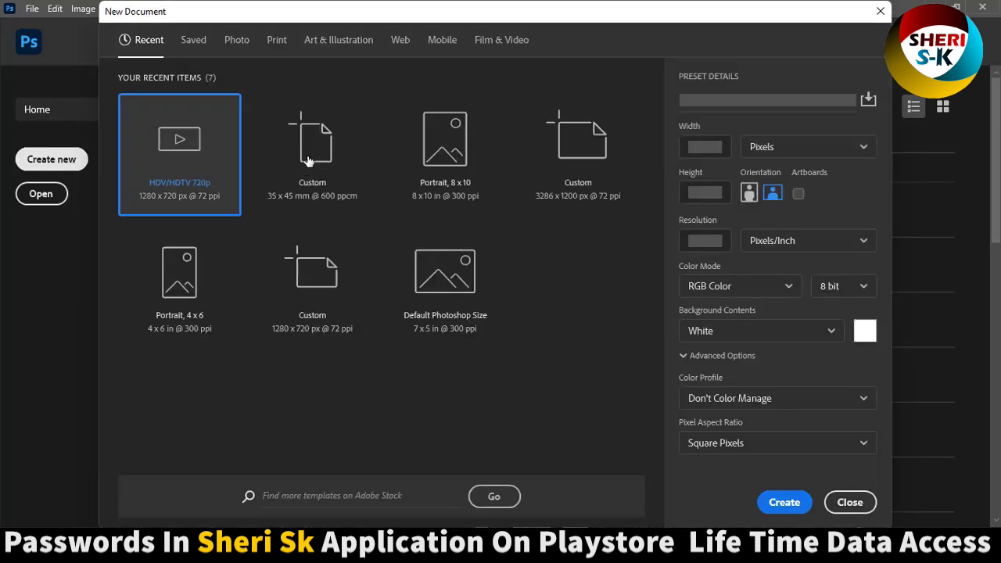
key(Return)
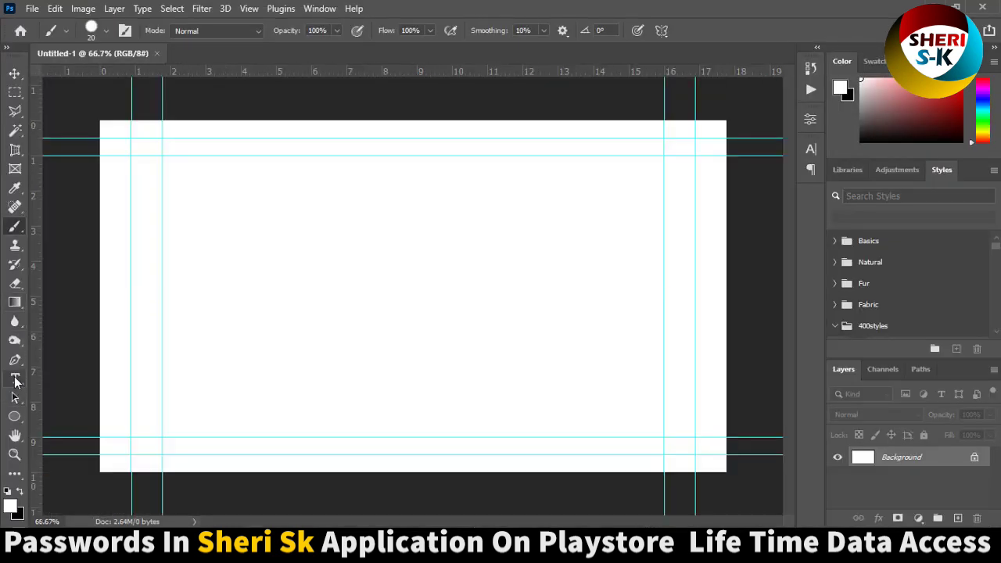
click(14, 377)
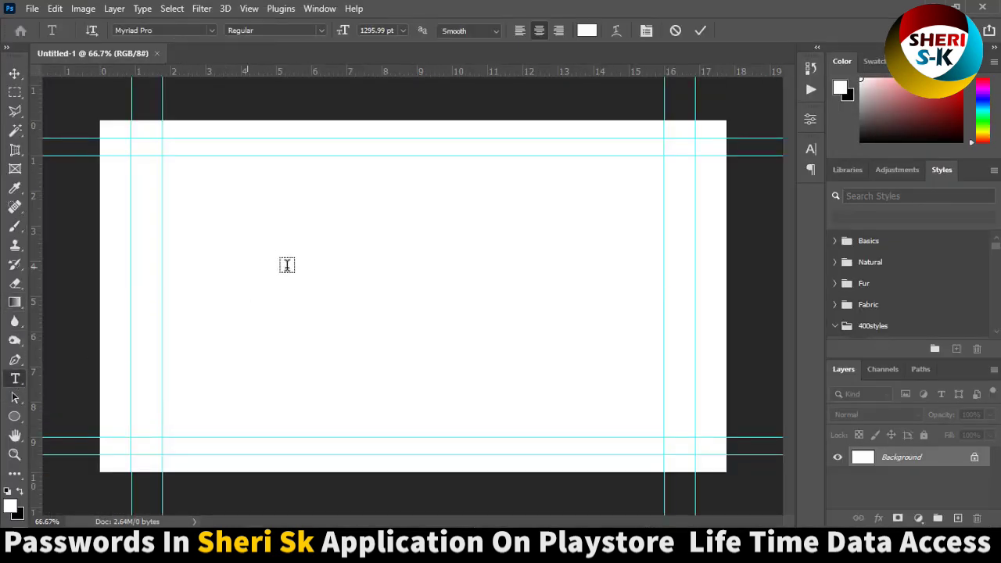
Type 'SHERI SK' on the canvas in 72 pt red (ff0000) text.
click(287, 265)
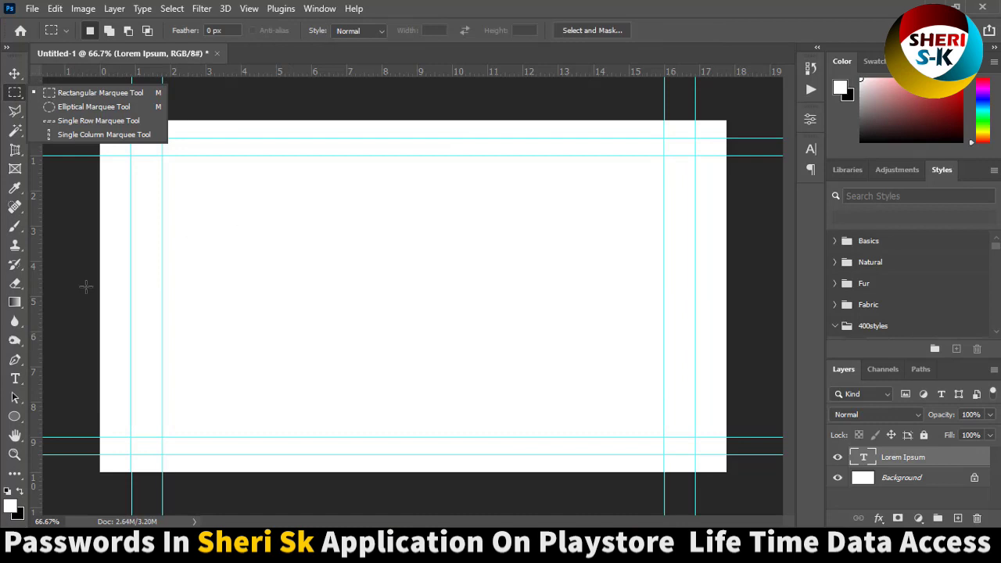
click(15, 380)
click(244, 335)
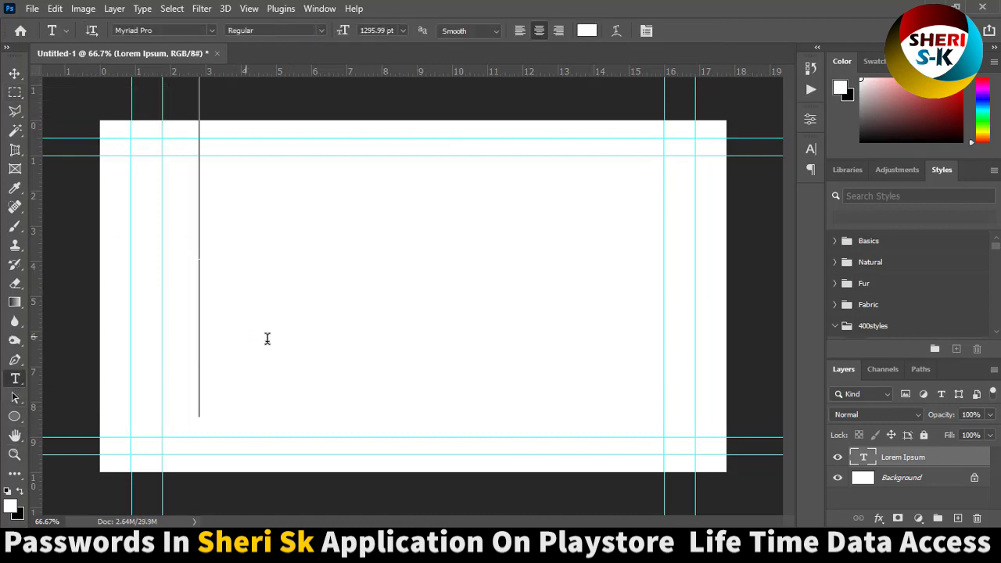
text(S)
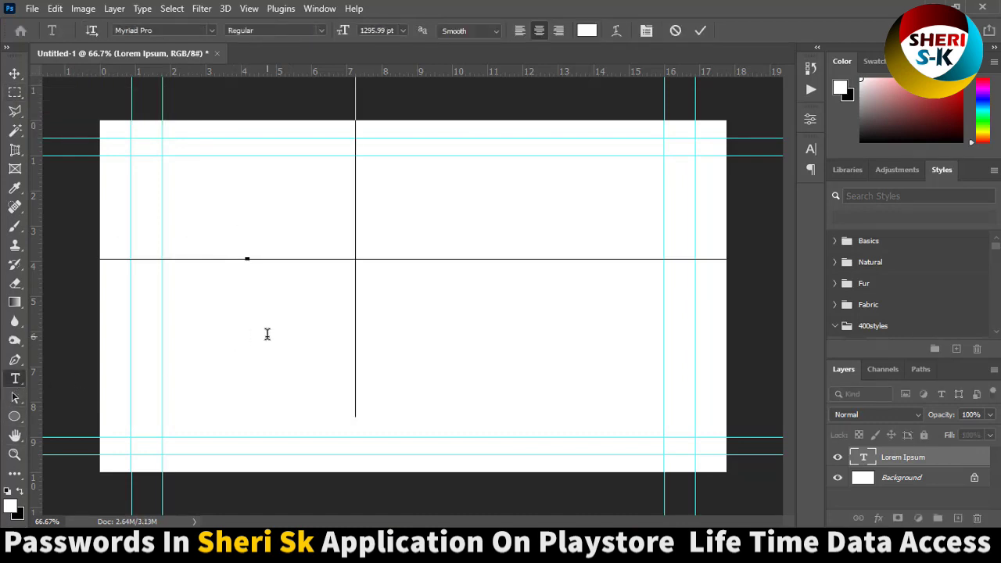
text(ME)
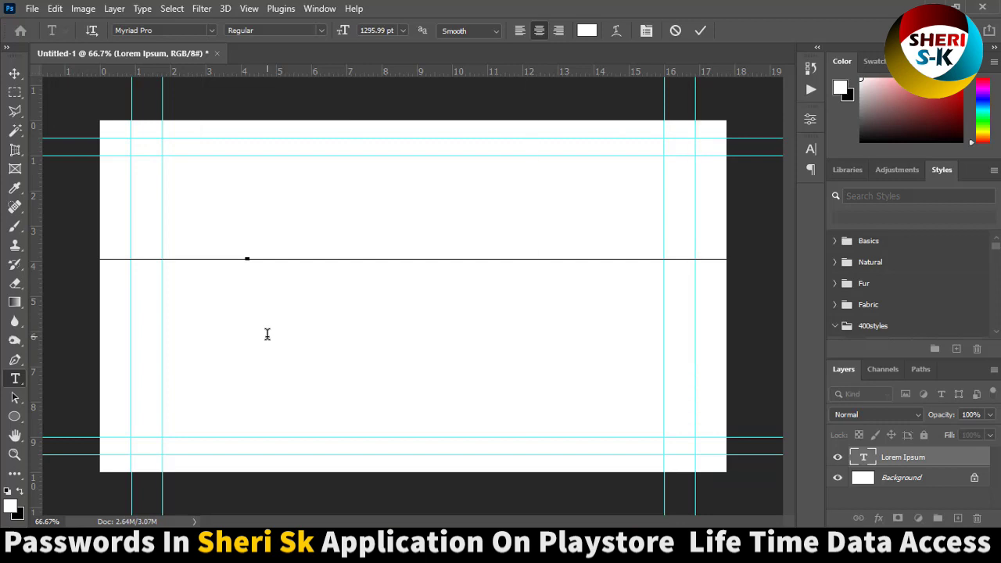
key(ctrl+a)
click(402, 31)
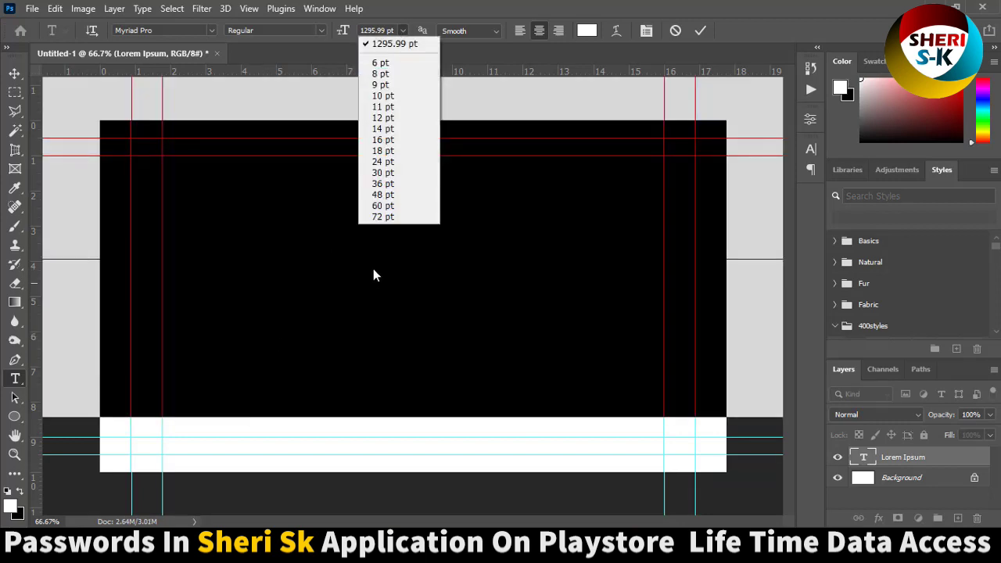
click(383, 217)
click(587, 31)
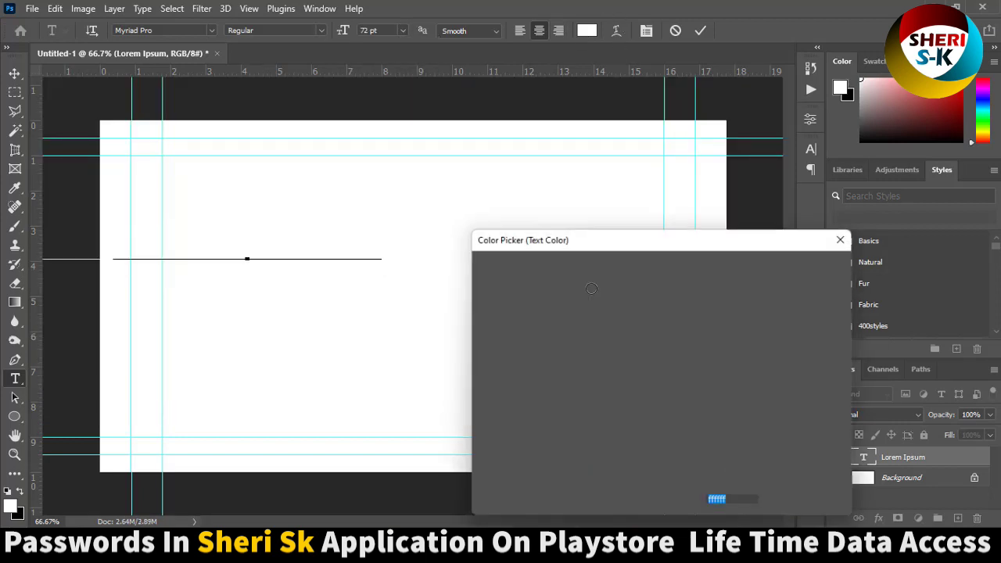
text(ff0000)
click(819, 265)
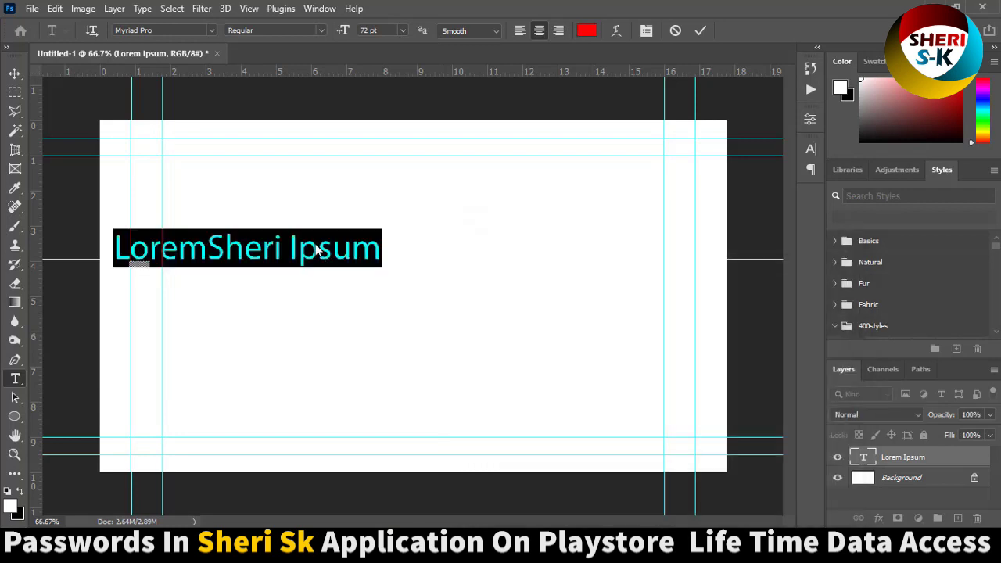
text(S)
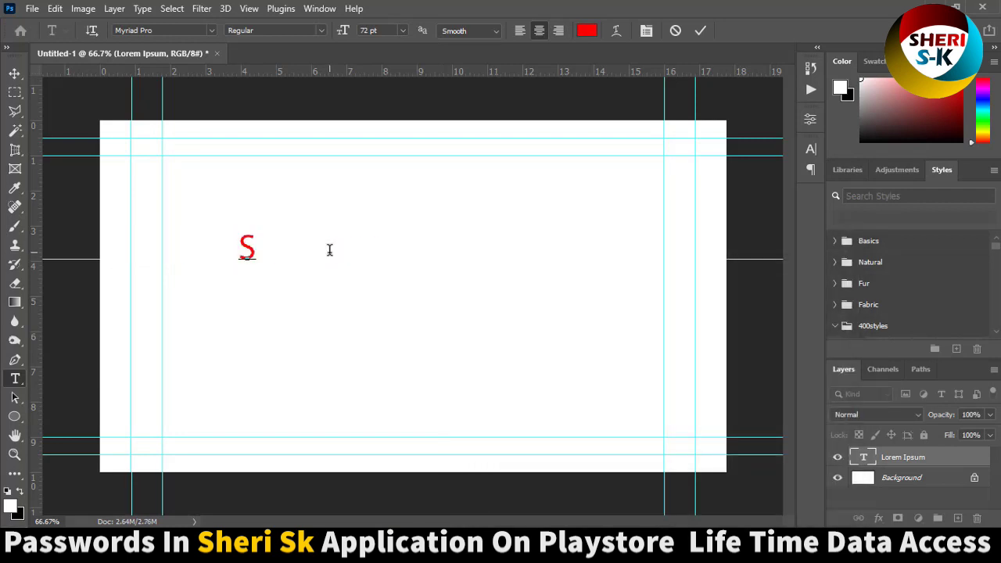
text(HERI SK)
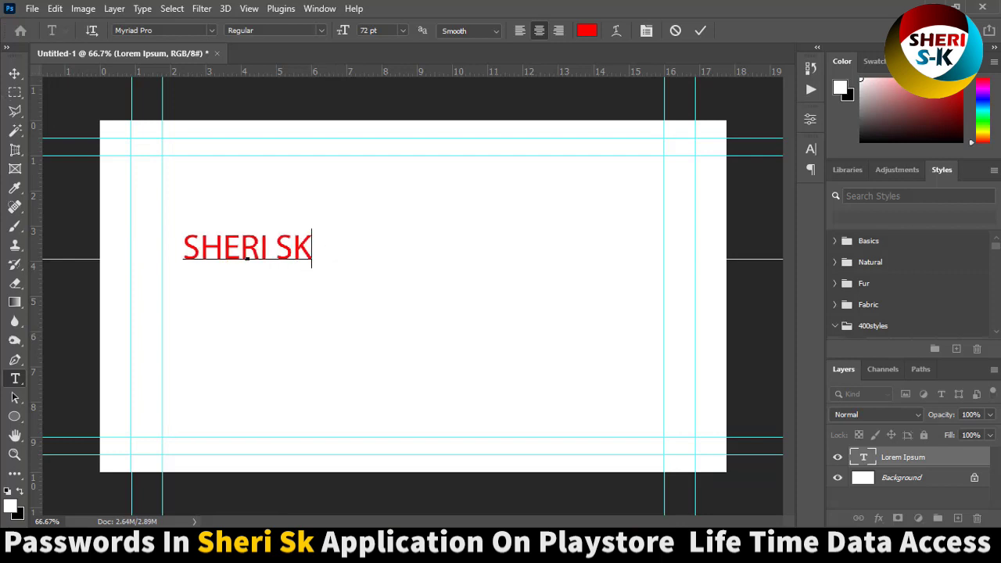
Scale the SHERI SK text to about 257% and merge it into the Background layer.
click(14, 72)
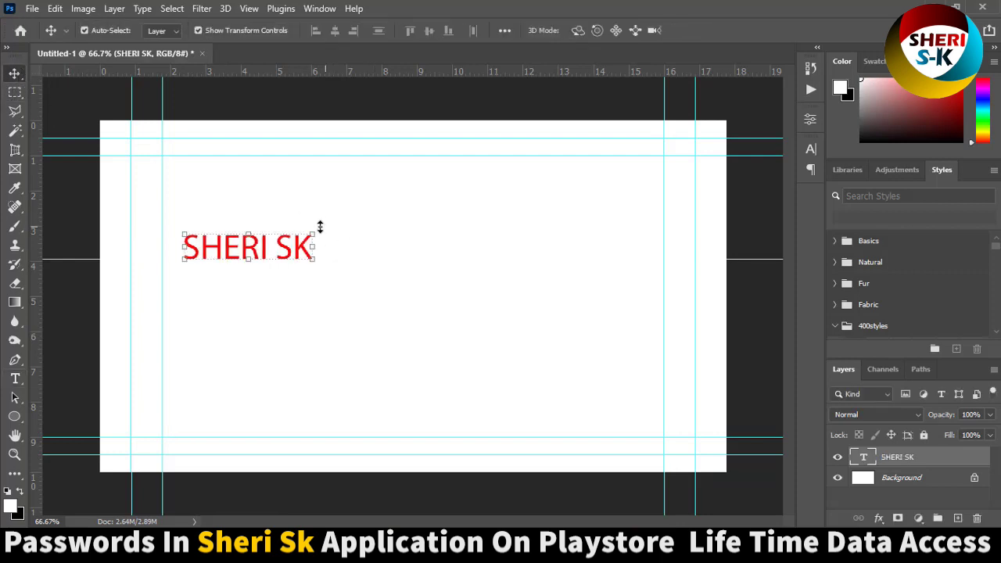
drag(313, 235, 527, 202)
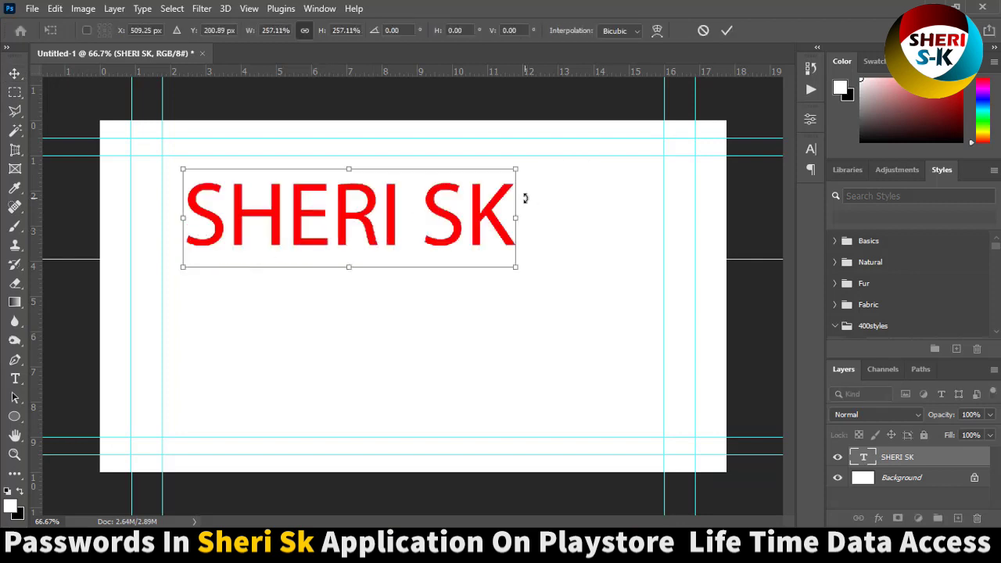
key(Return)
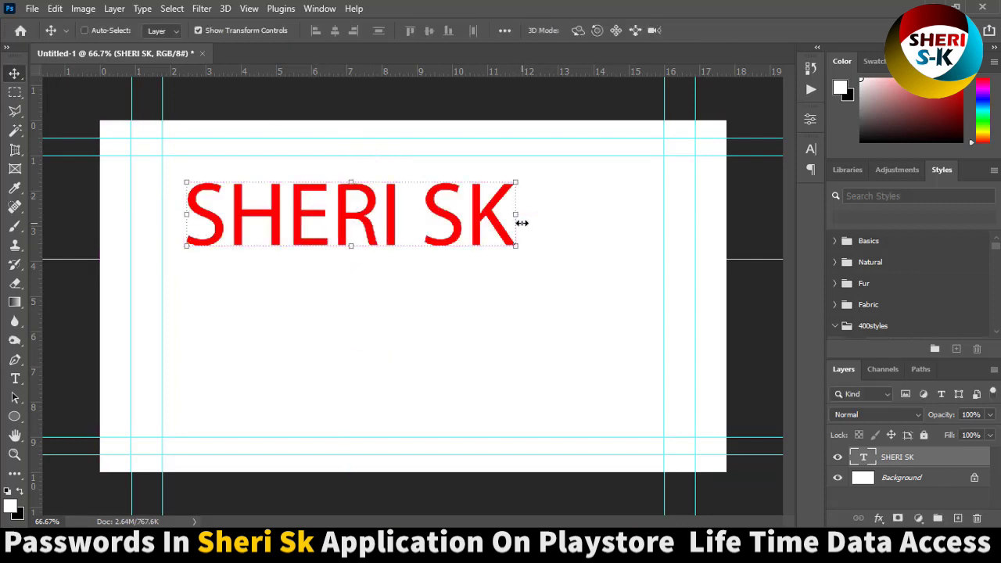
key(ctrl+e)
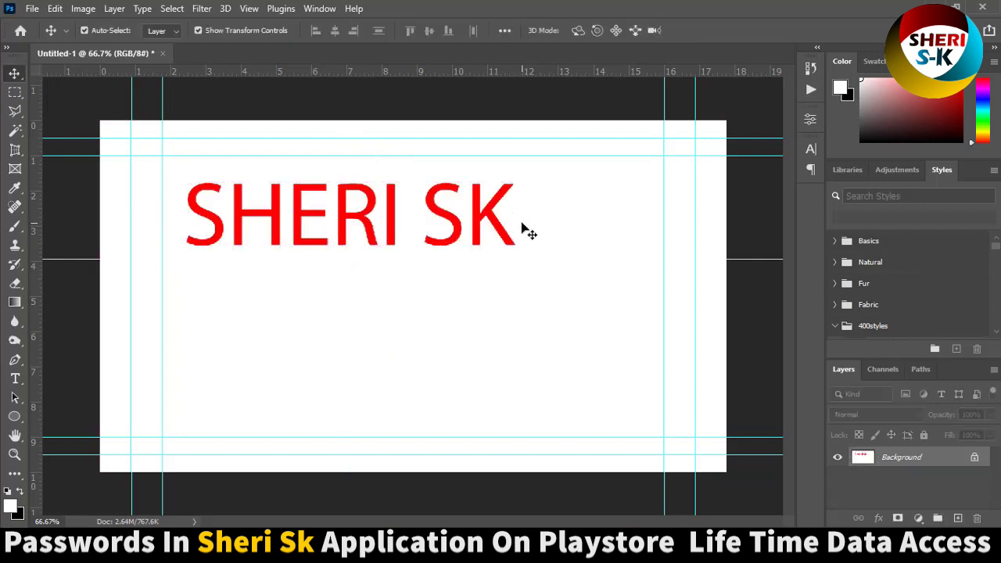
Run the 3D Maker 'Angle 1 - Default' action, continuing past each 'Select not available' alert.
click(318, 10)
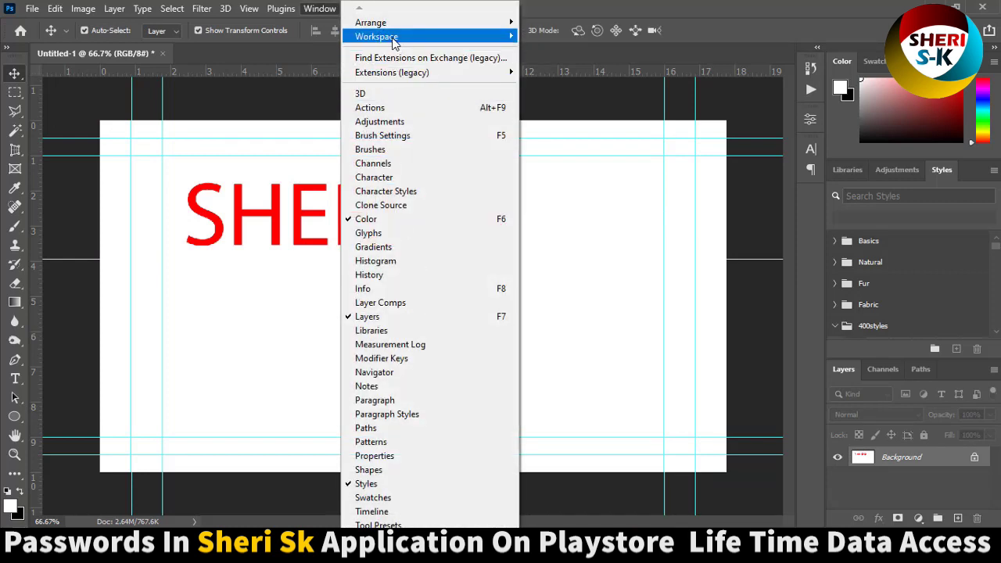
click(396, 109)
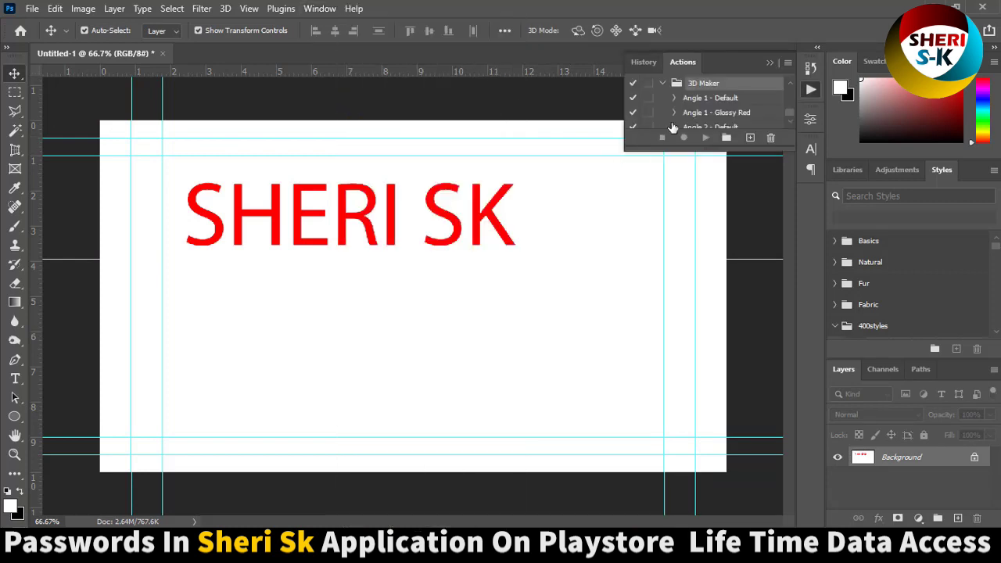
click(703, 100)
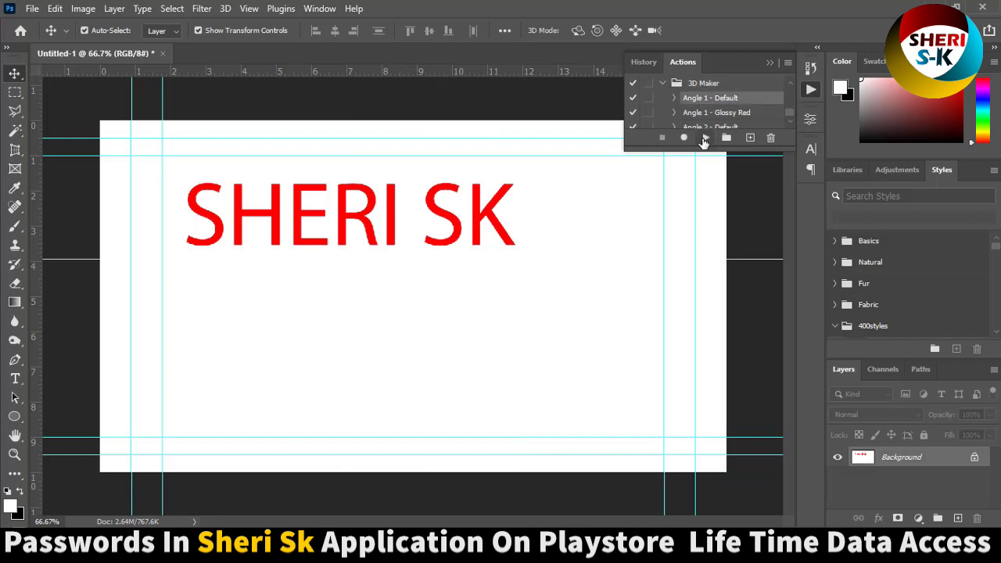
click(705, 137)
click(507, 210)
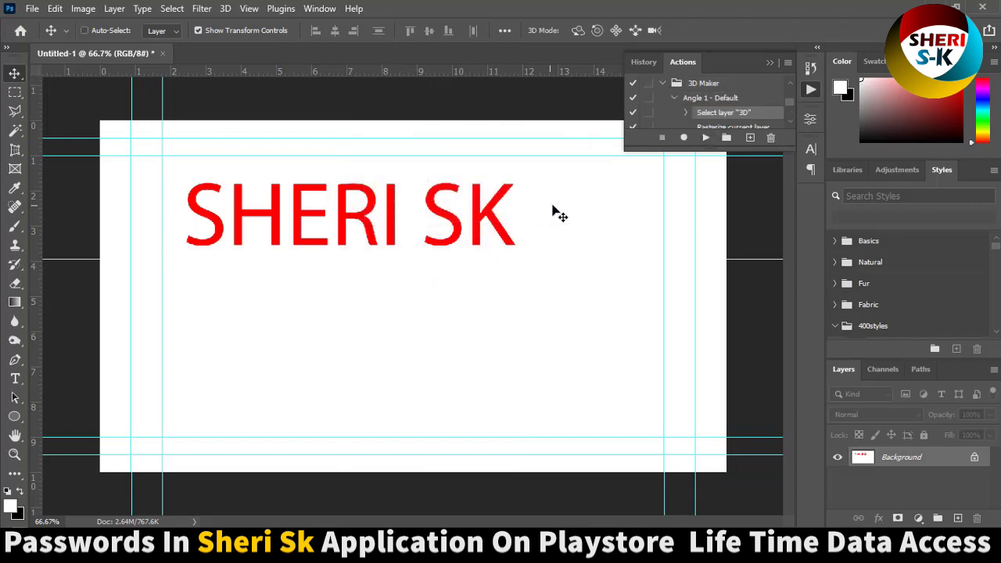
click(704, 138)
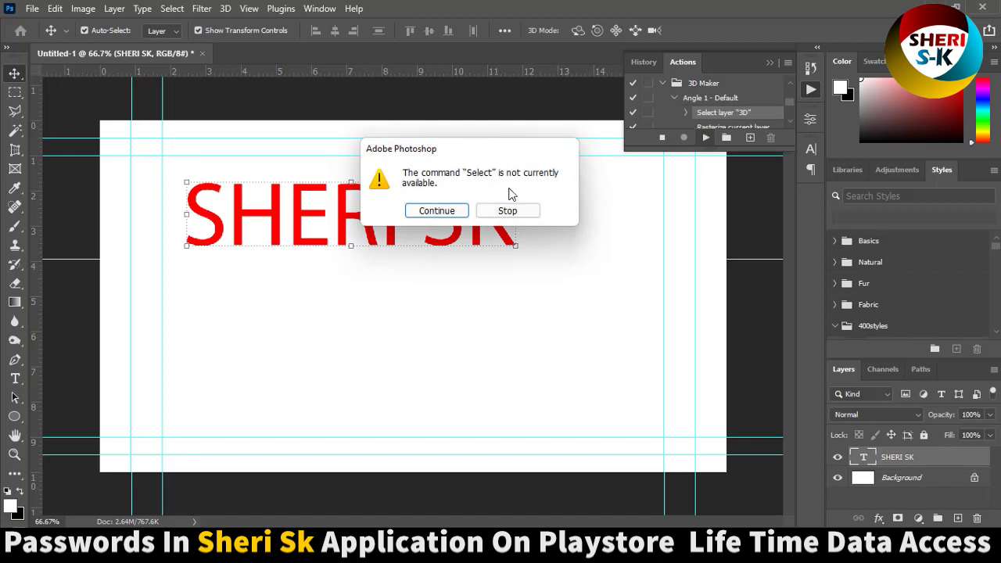
click(436, 211)
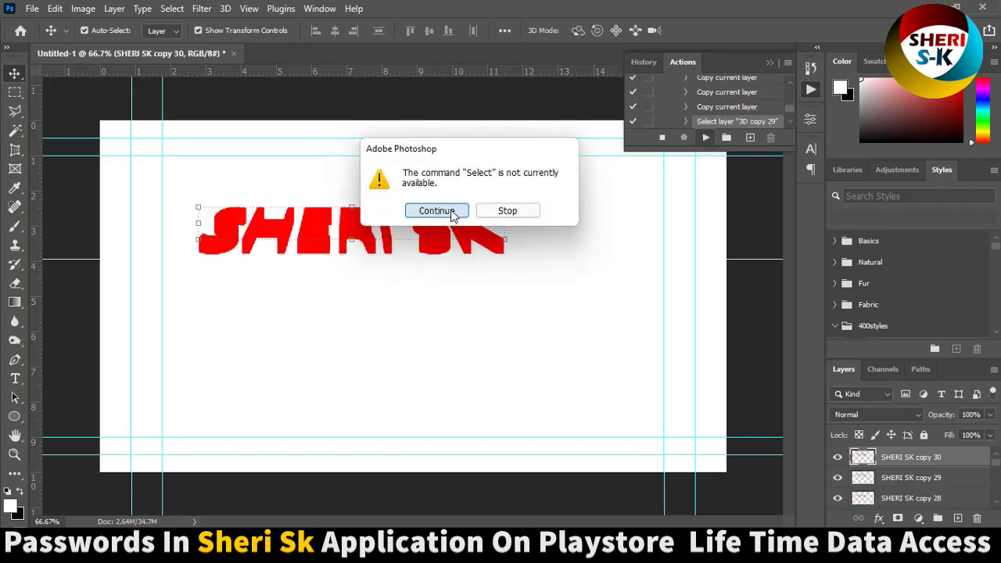
click(452, 211)
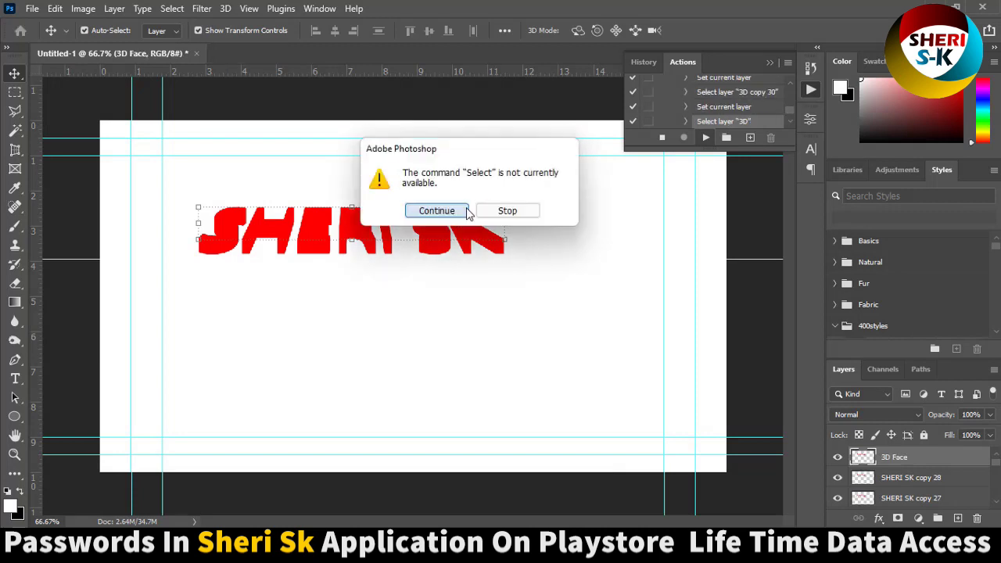
click(436, 211)
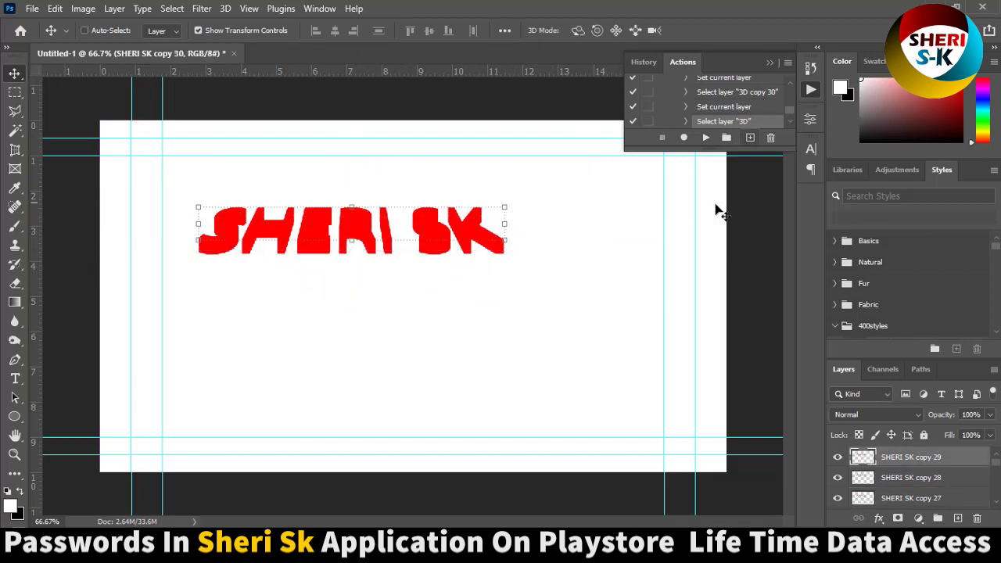
Select the SHERI SK copy 15 layer, collapse the Actions panel, and close Untitled-1.
scroll(921, 483, down, 3)
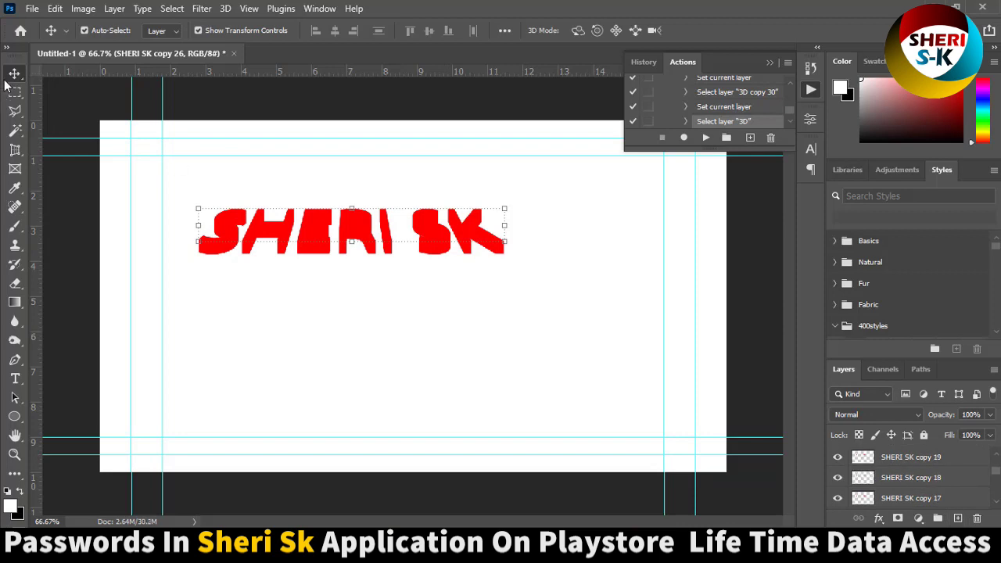
scroll(881, 466, down, 2)
click(882, 461)
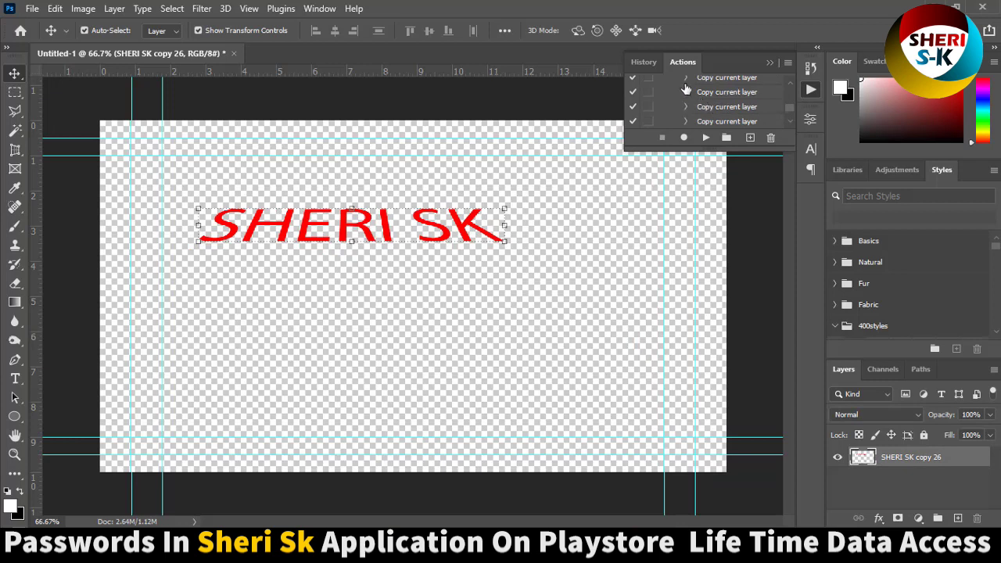
click(769, 64)
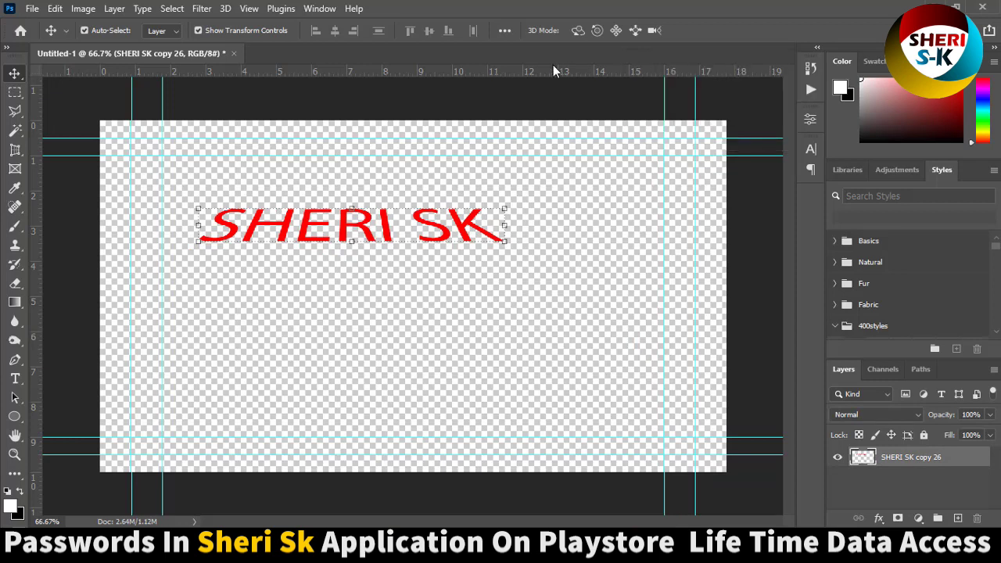
click(233, 54)
Discard the unsaved changes and open New 3D Text Styles > new-3d-text-styles in Explorer.
click(508, 211)
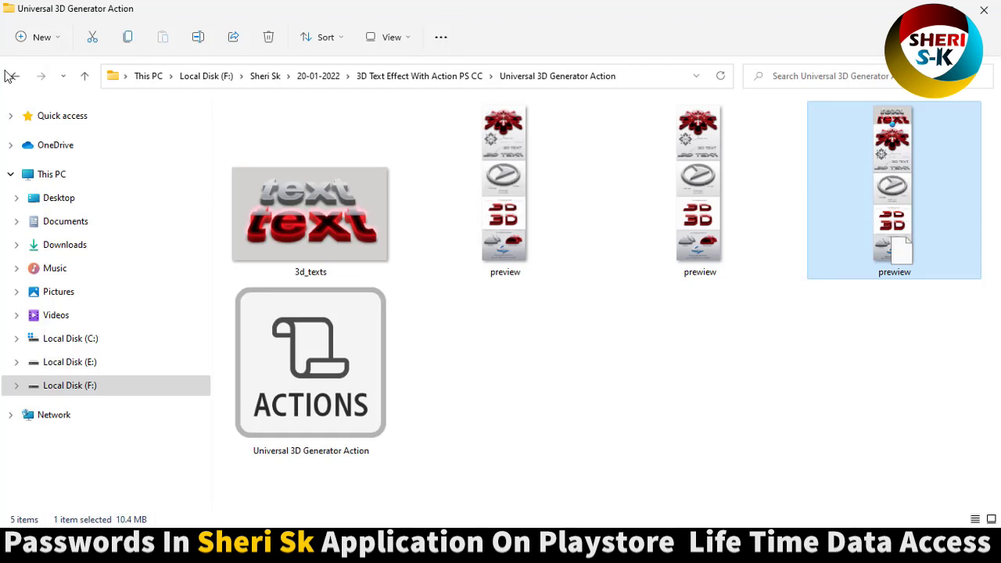
key(alt+Up)
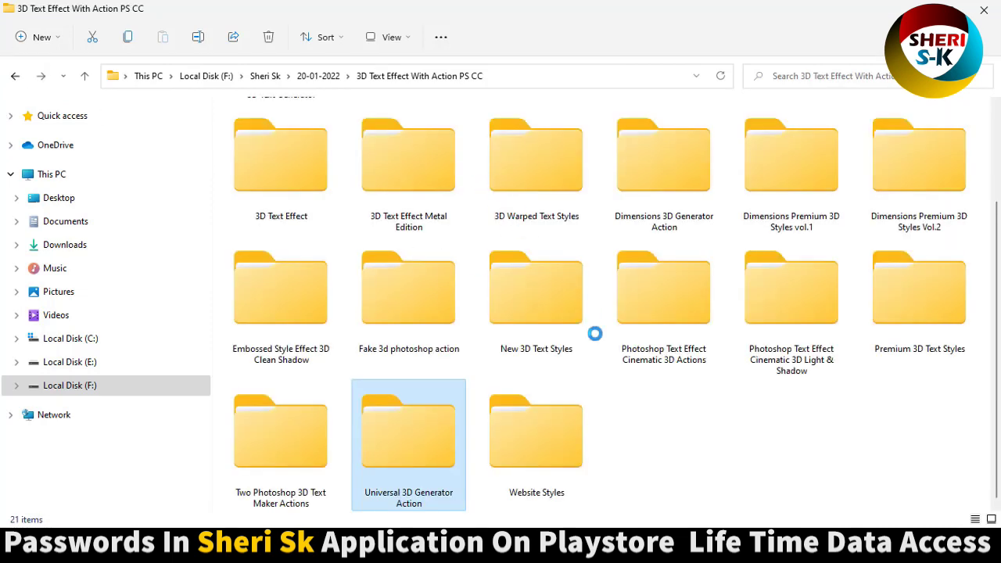
double_click(561, 311)
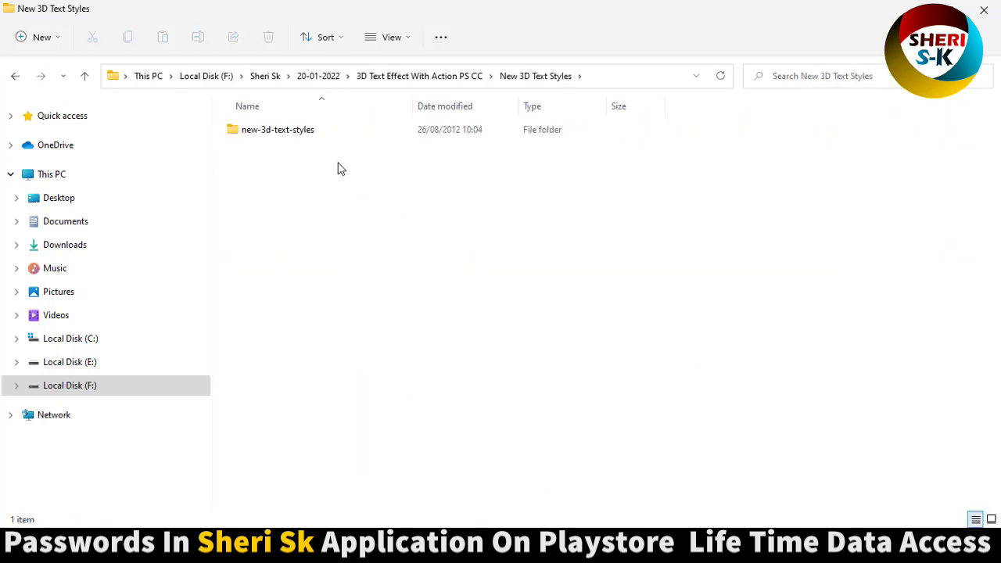
double_click(302, 131)
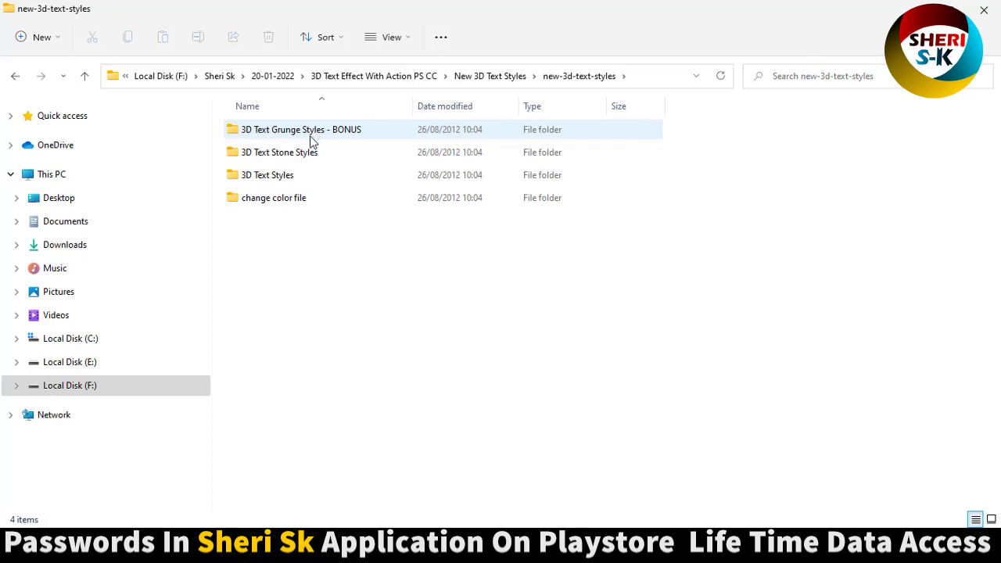
Browse the Grunge, Stone and 3D Text Styles folders, then return to 3D Text Effect With Action PS CC.
double_click(290, 129)
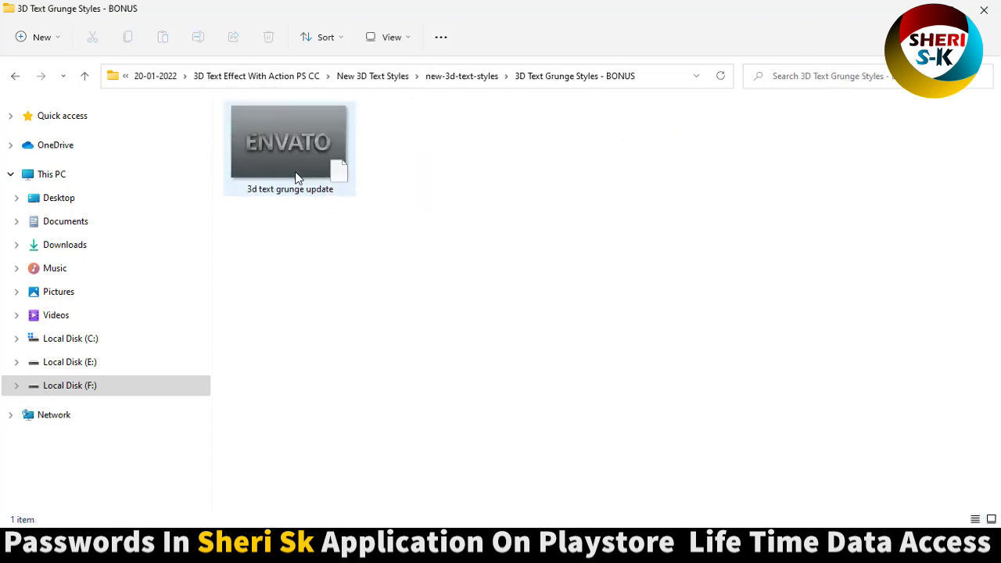
click(15, 78)
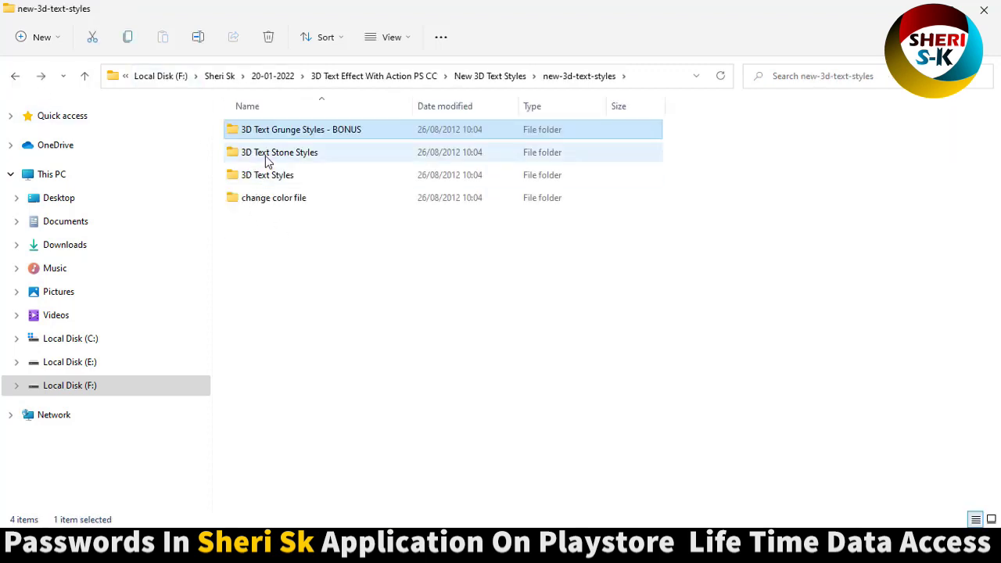
double_click(265, 158)
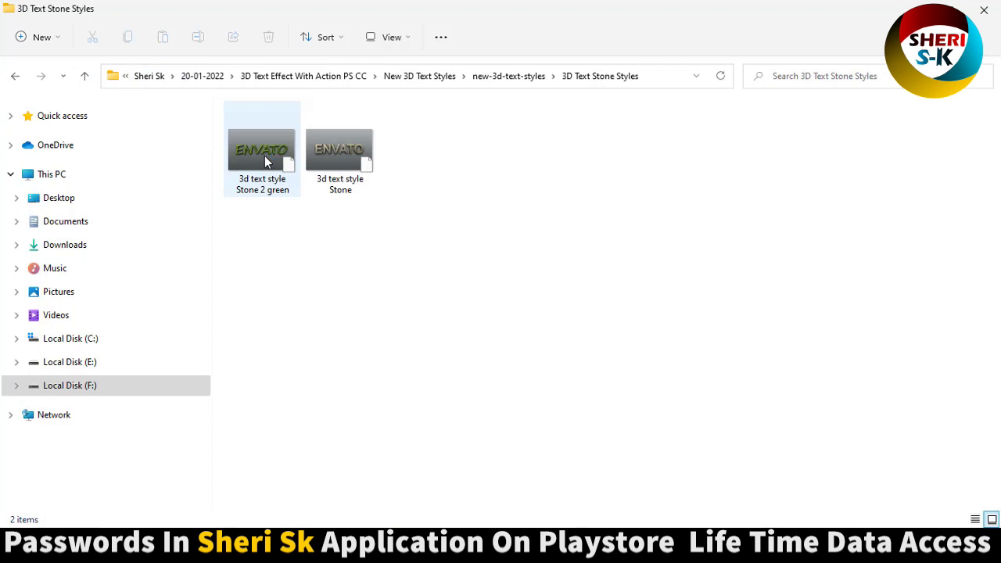
click(15, 76)
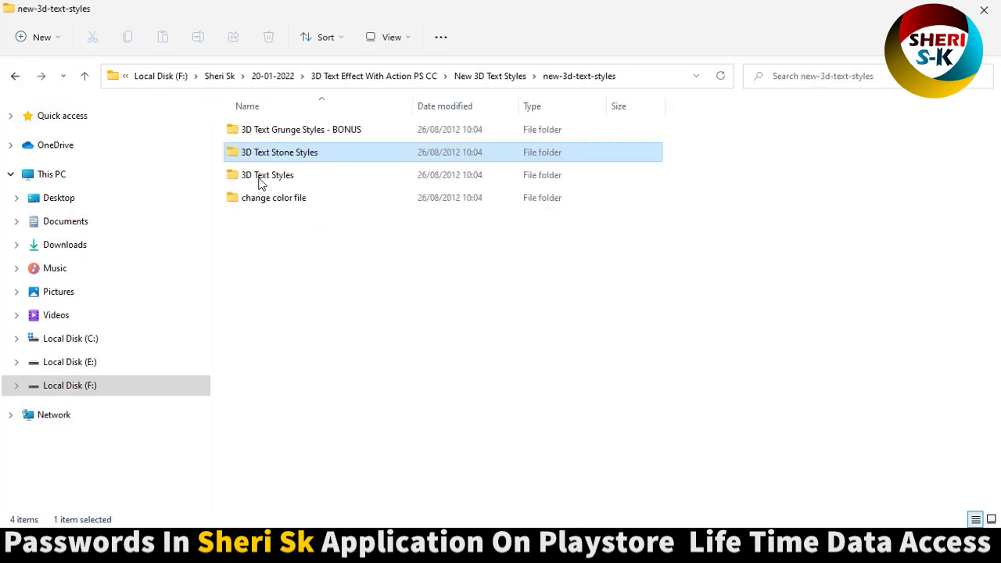
double_click(259, 177)
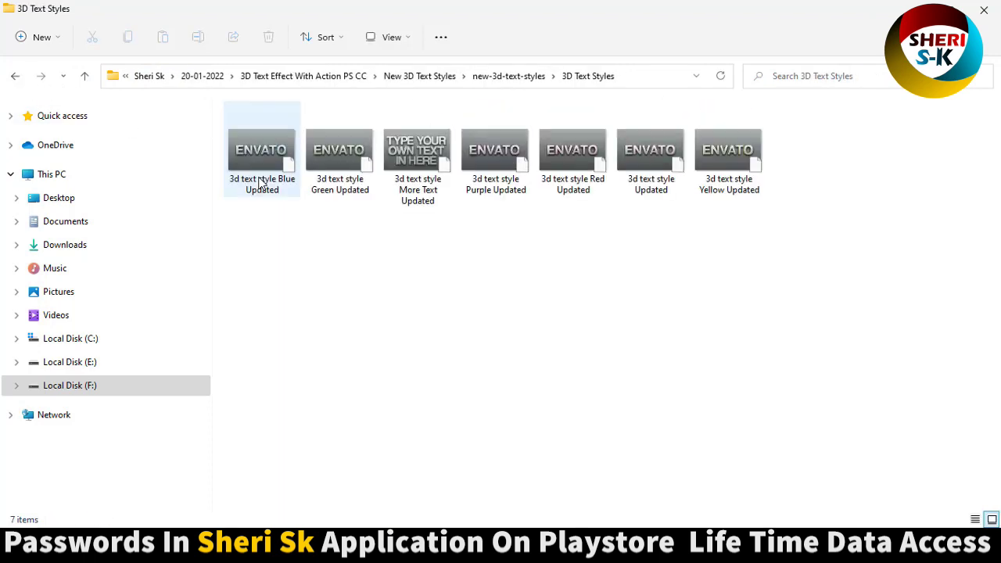
click(10, 78)
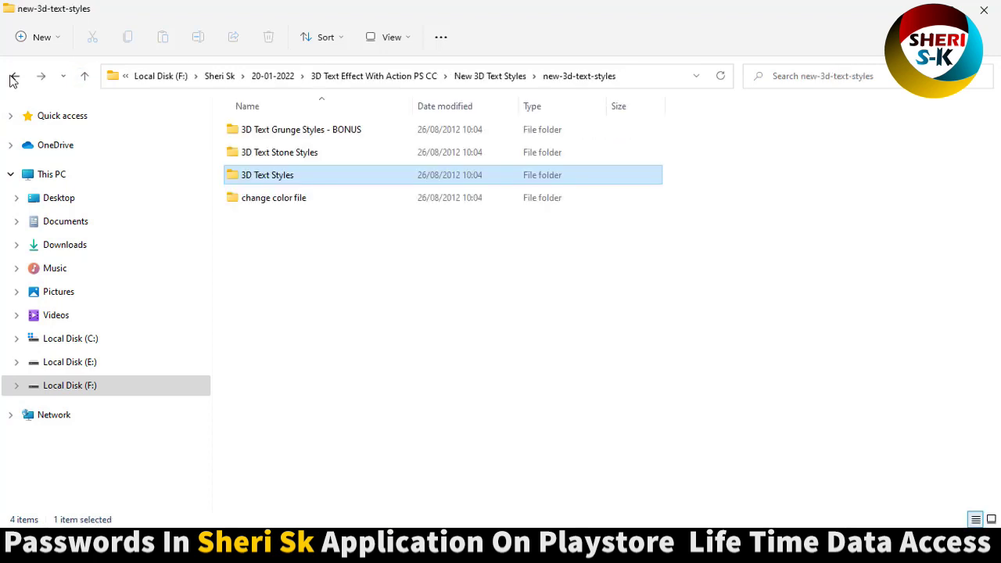
click(10, 77)
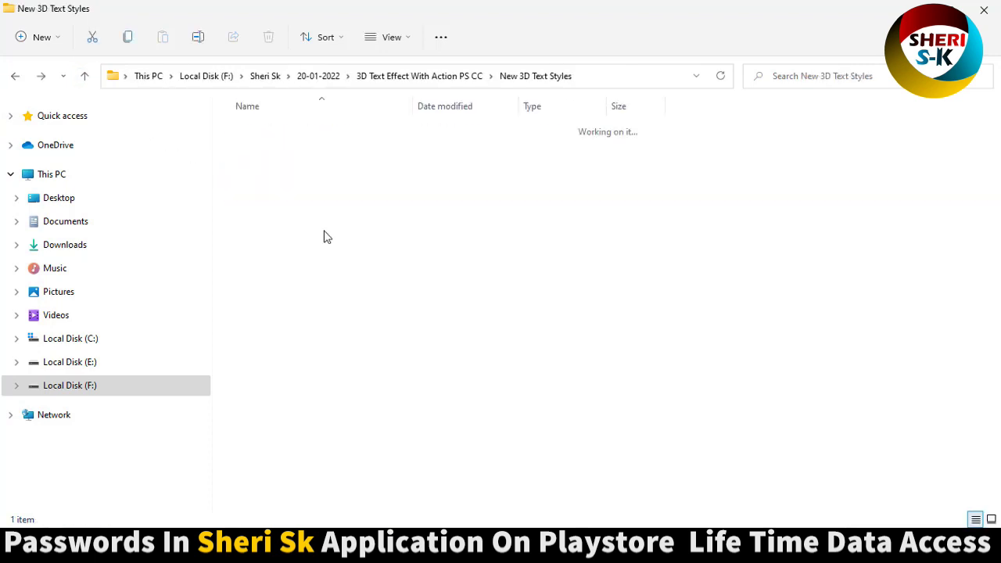
click(14, 76)
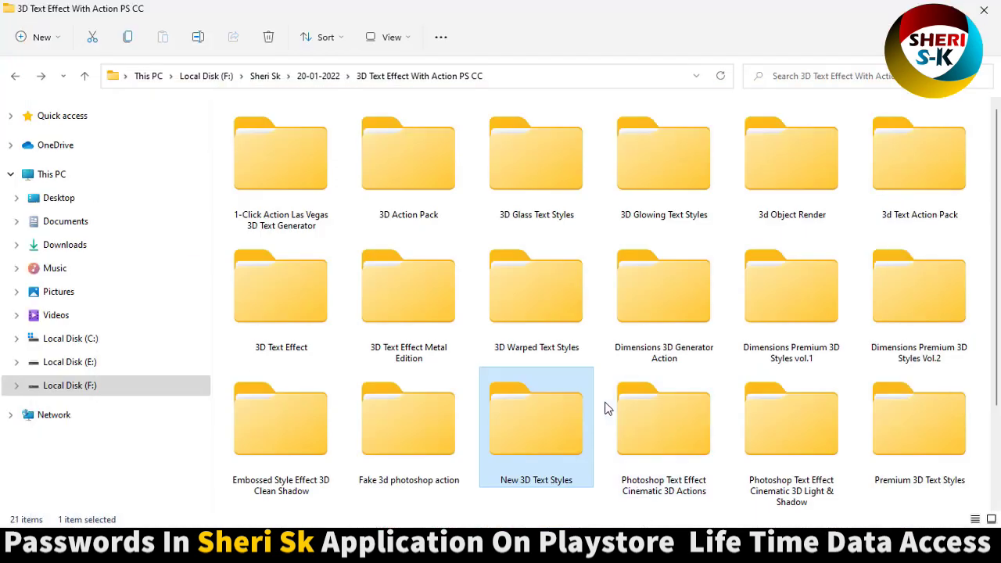
click(603, 393)
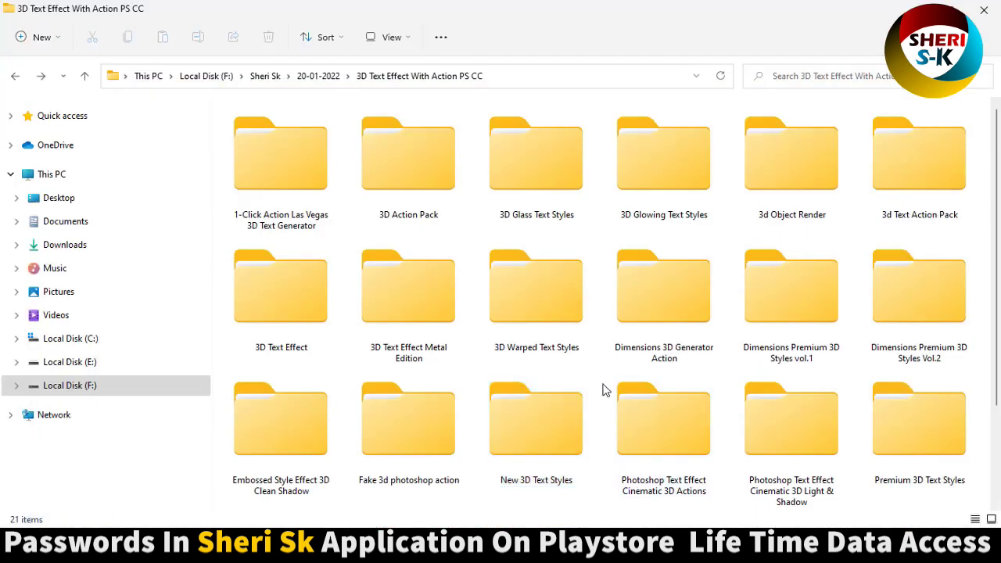